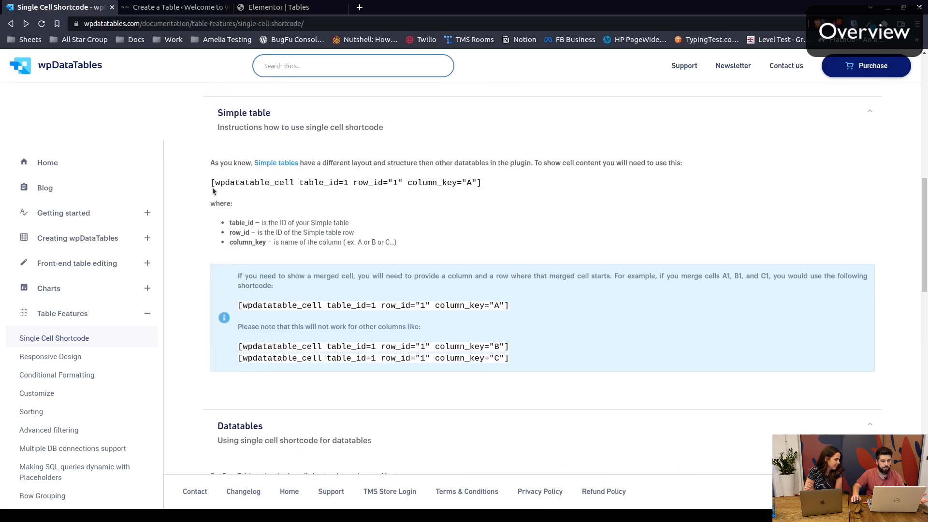
# Examine the two DataTables single-cell shortcode formats and the table_id, column_key and column_id parameters in the documentation.
pyautogui.scroll(-8, 470, 184)
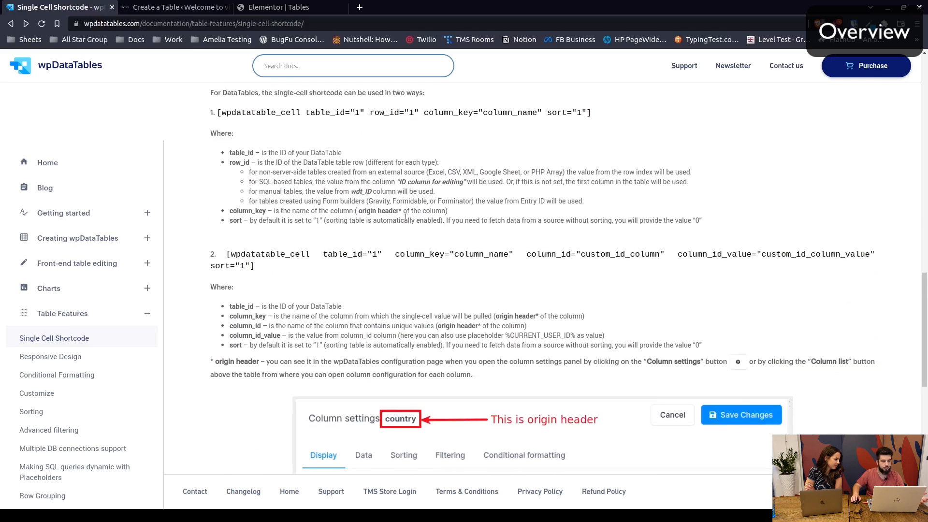
pyautogui.tripleClick(227, 253)
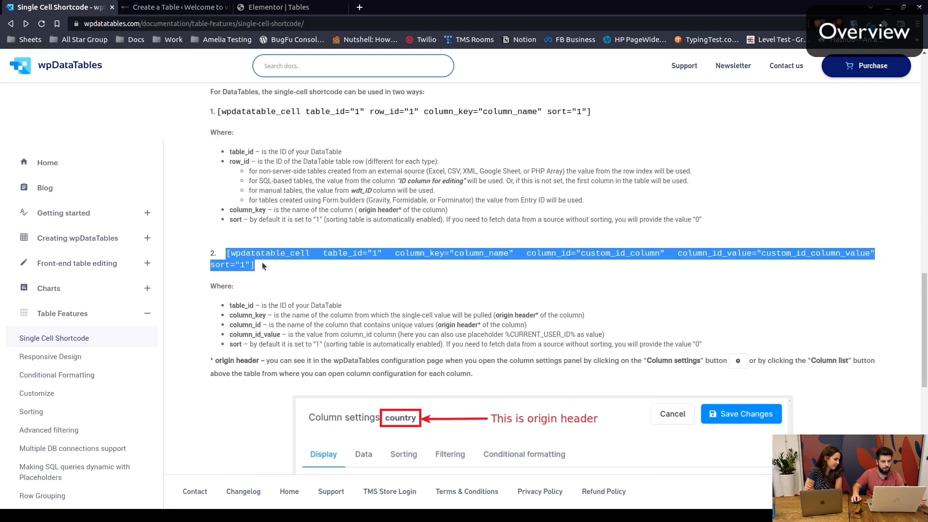
pyautogui.click(344, 266)
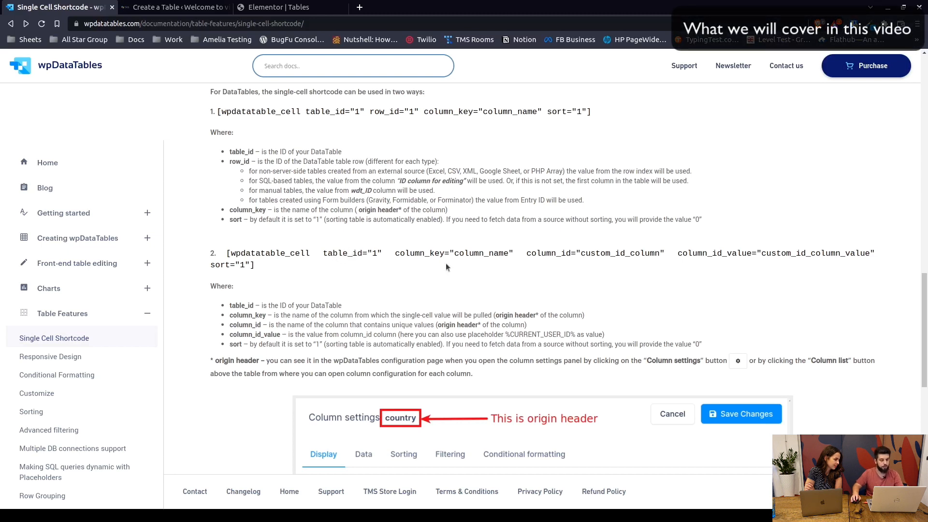
pyautogui.scroll(1, 447, 267)
pyautogui.moveTo(234, 164); pyautogui.dragTo(393, 176)
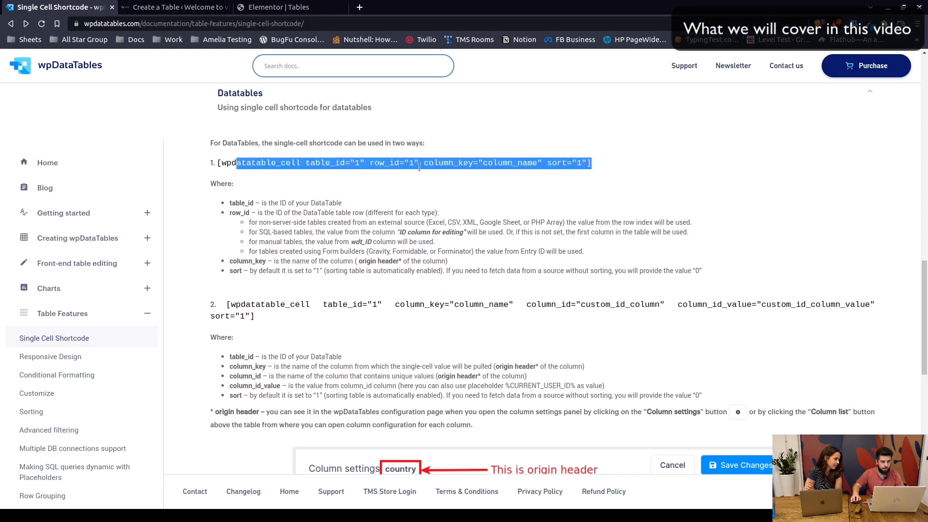
pyautogui.click(411, 164)
pyautogui.moveTo(321, 302); pyautogui.dragTo(380, 304)
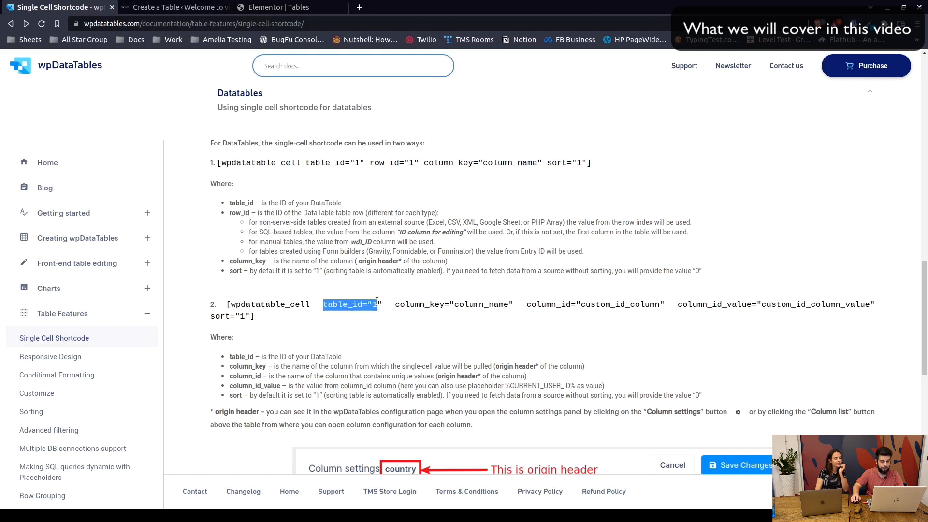
pyautogui.click(381, 304)
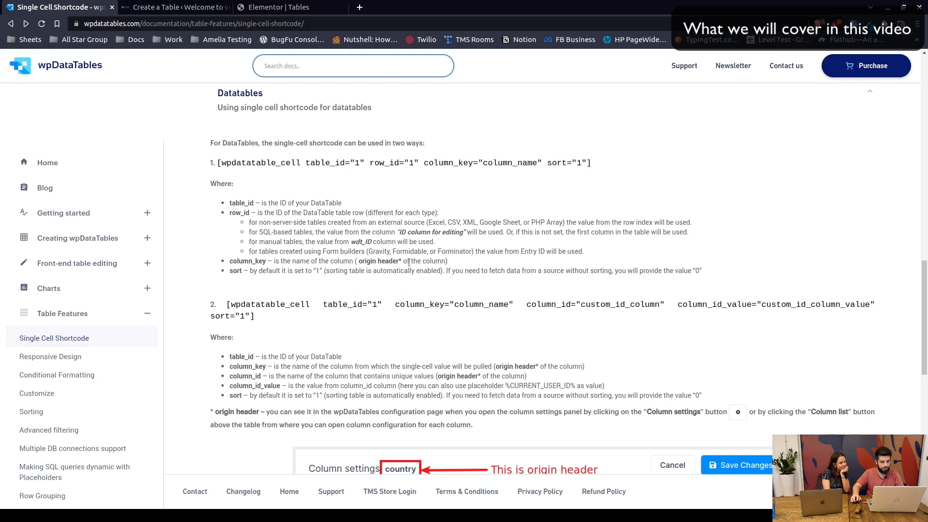
pyautogui.doubleClick(457, 304)
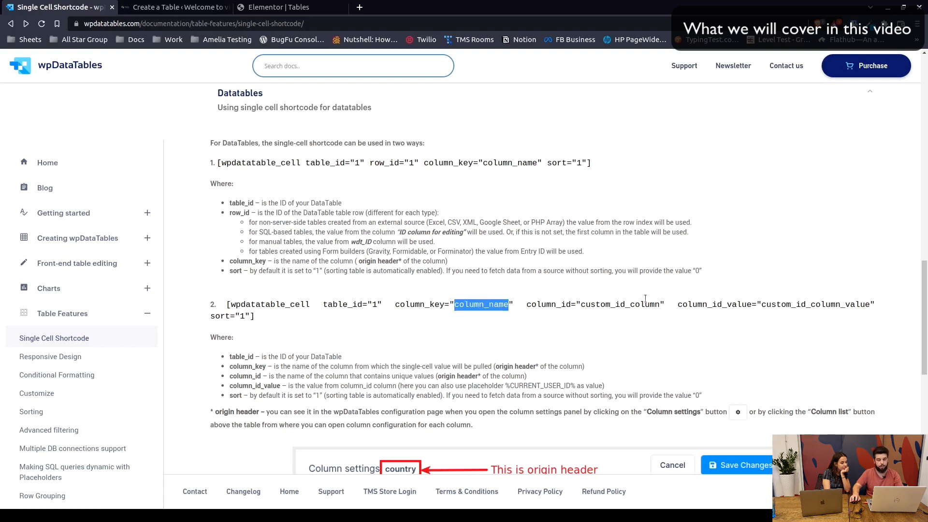
pyautogui.doubleClick(595, 306)
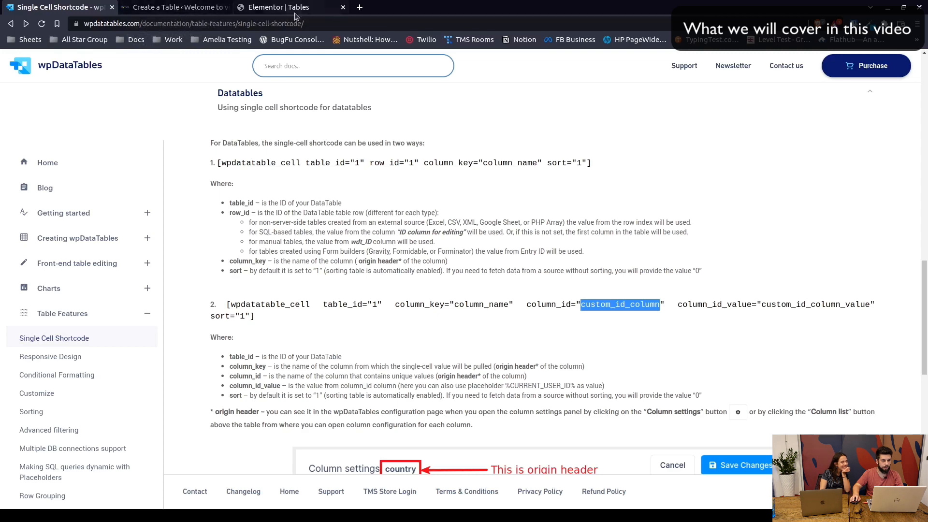
# Copy the second DataTables single-cell shortcode, the one with column_id and column_id_value, from the documentation page.
pyautogui.click(179, 12)
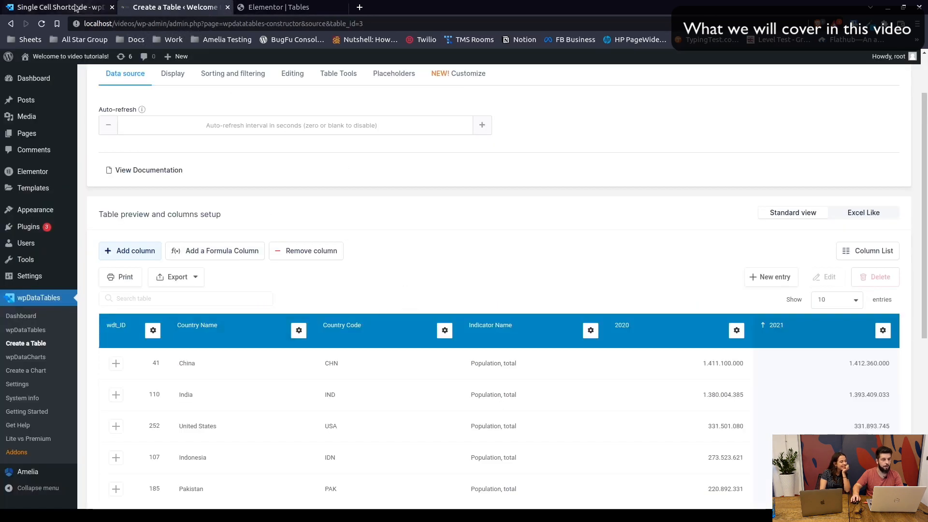
pyautogui.click(61, 7)
pyautogui.moveTo(265, 318); pyautogui.dragTo(227, 304)
pyautogui.hotkey('ctrl', 'c')
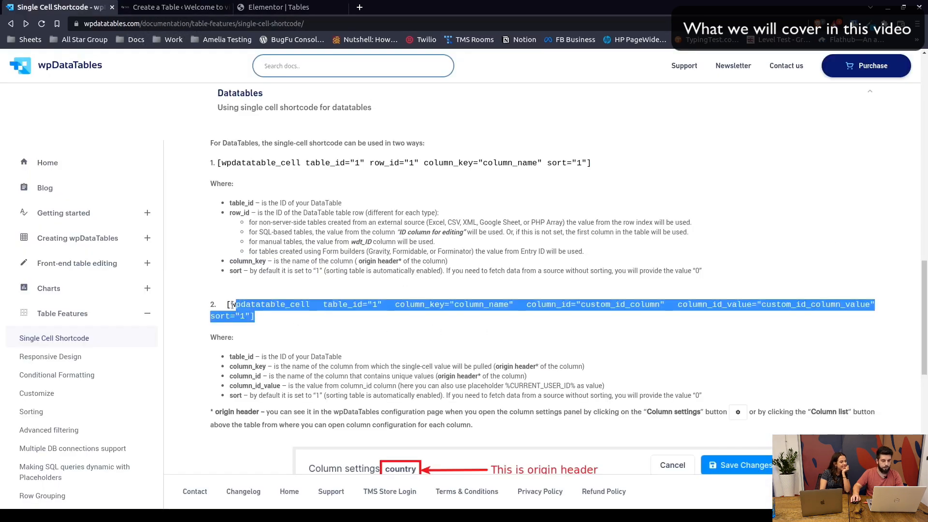
# In the Elementor page's text, replace the whole wpdatatable_cell shortcode in the China sentence with the copied shortcode.
pyautogui.click(171, 8)
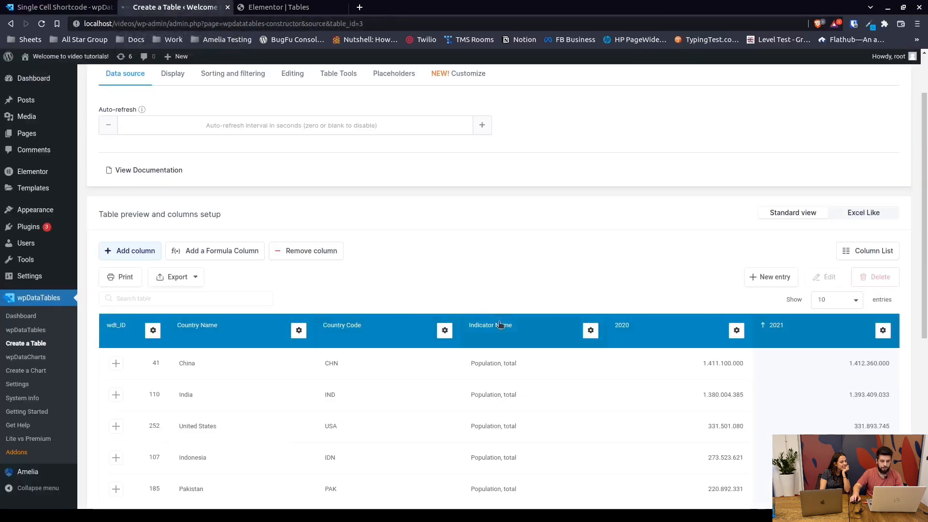
pyautogui.scroll(2, 500, 325)
pyautogui.scroll(-3, 555, 443)
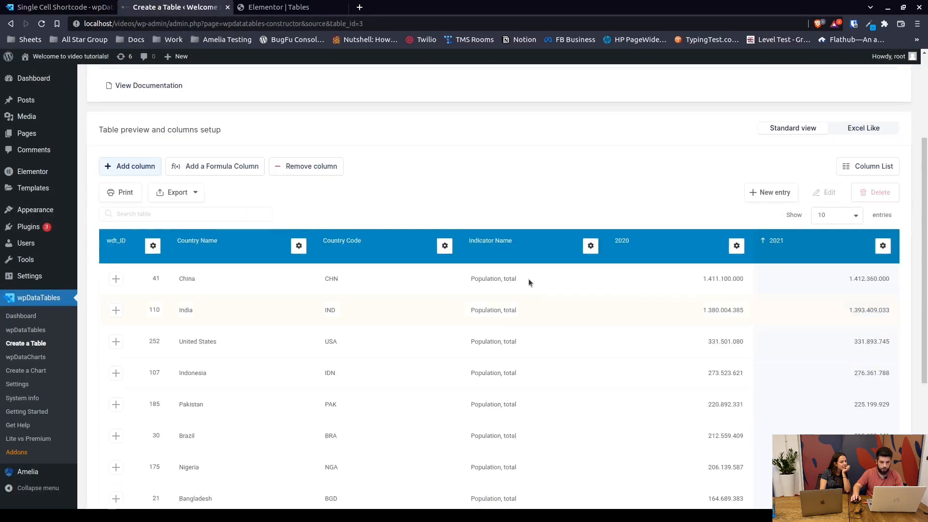
pyautogui.click(284, 7)
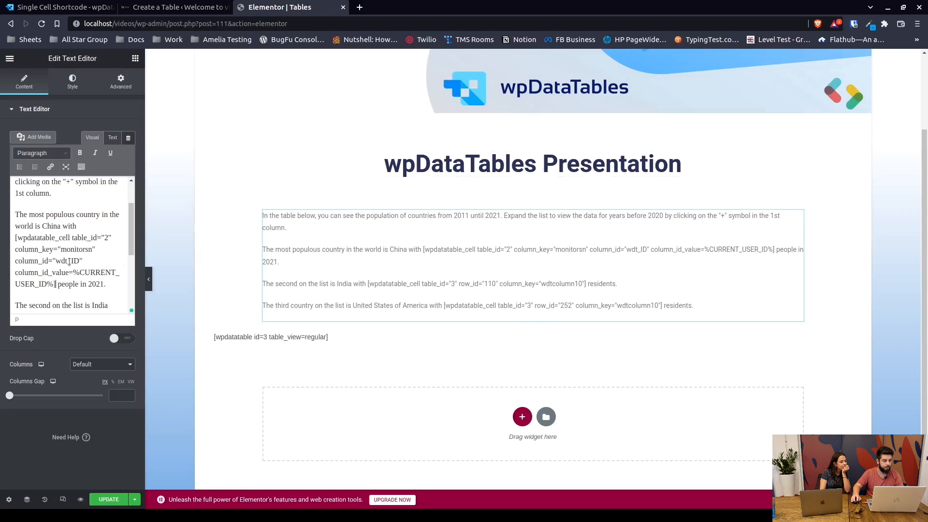
pyautogui.scroll(2, 71, 227)
pyautogui.scroll(-1, 76, 234)
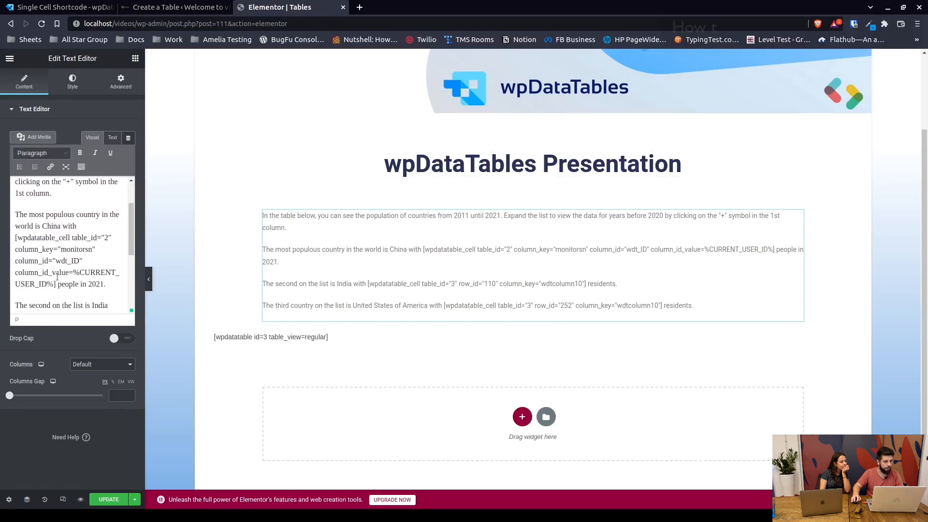
pyautogui.moveTo(55, 284); pyautogui.dragTo(17, 239)
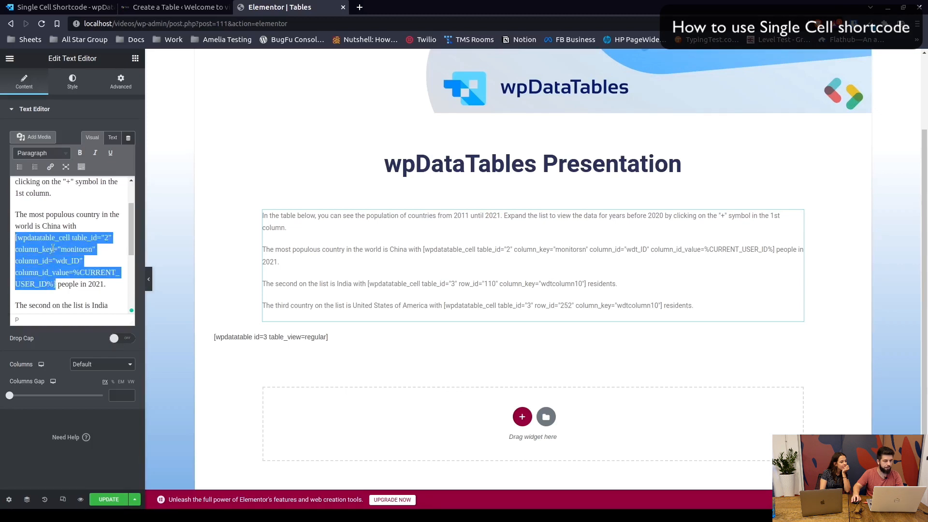
pyautogui.hotkey('ctrl', 'v')
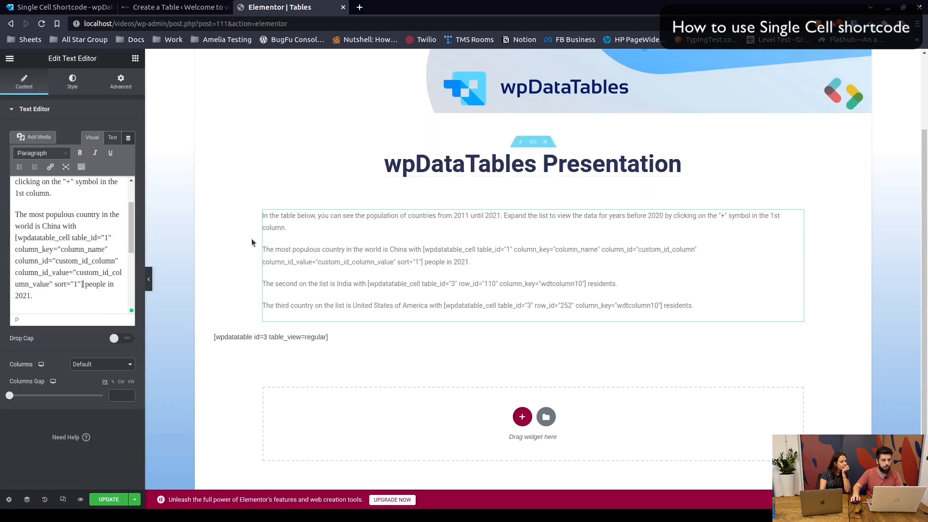
# Check the population table's ID and set table_id to "3" in the China sentence's shortcode.
pyautogui.click(159, 7)
pyautogui.click(290, 7)
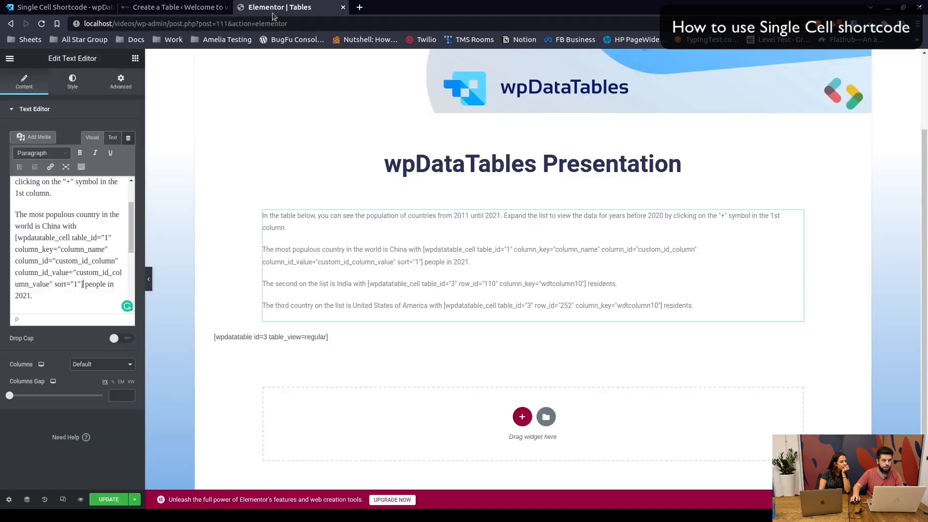
pyautogui.doubleClick(106, 237)
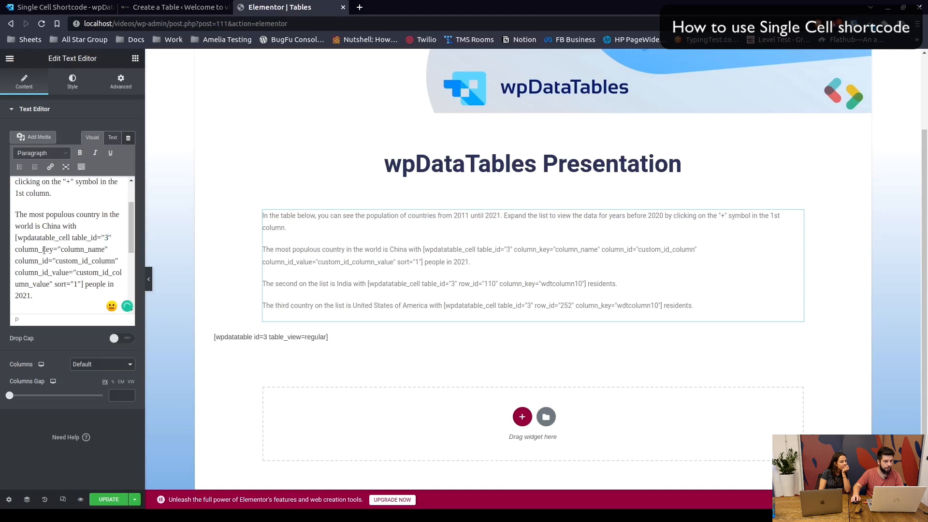
# Copy the 2021 column's origin header, wdtcolumn10, from its column settings and use it as column_key in the China shortcode.
pyautogui.click(179, 7)
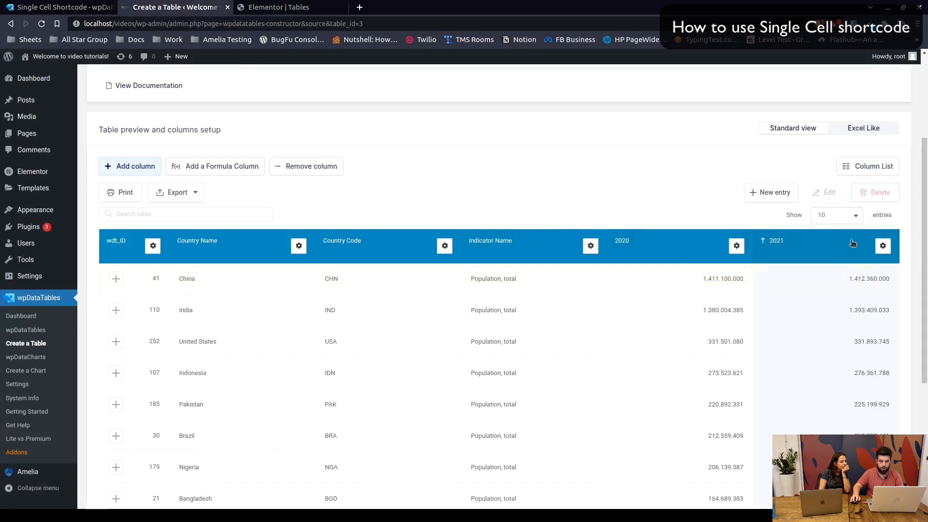
pyautogui.click(882, 247)
pyautogui.doubleClick(480, 84)
pyautogui.hotkey('ctrl', 'c')
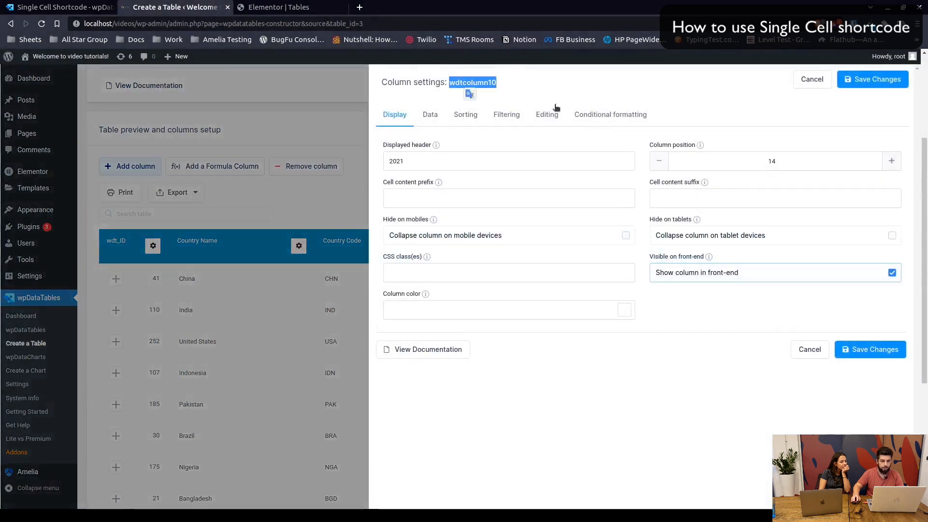
pyautogui.click(261, 6)
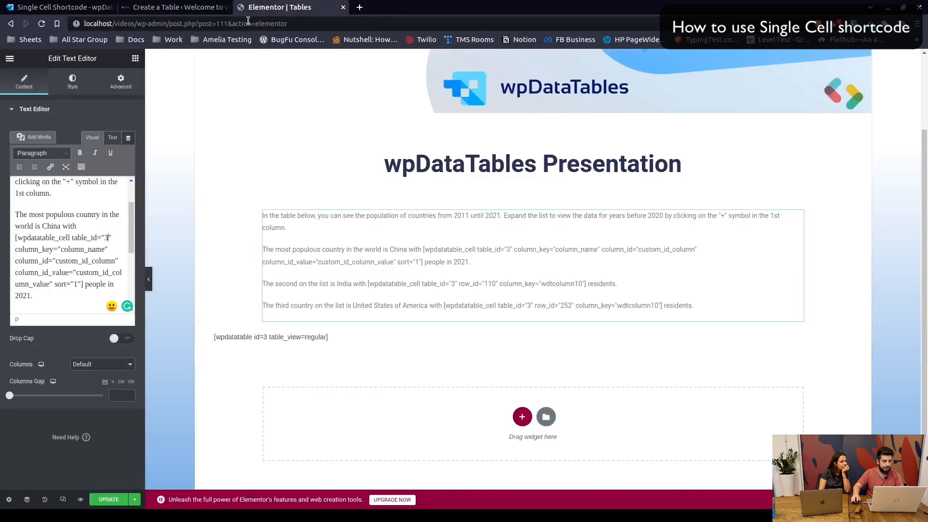
pyautogui.doubleClick(72, 250)
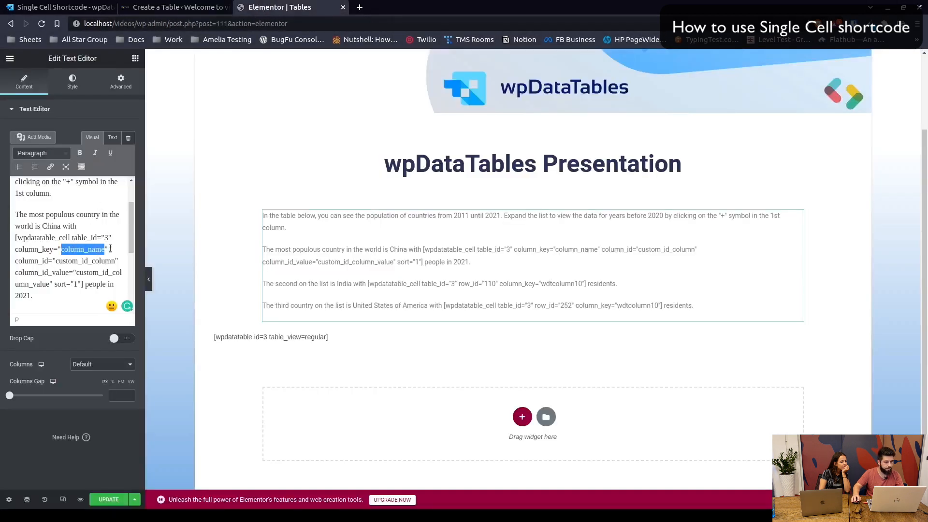
pyautogui.hotkey('ctrl', 'v')
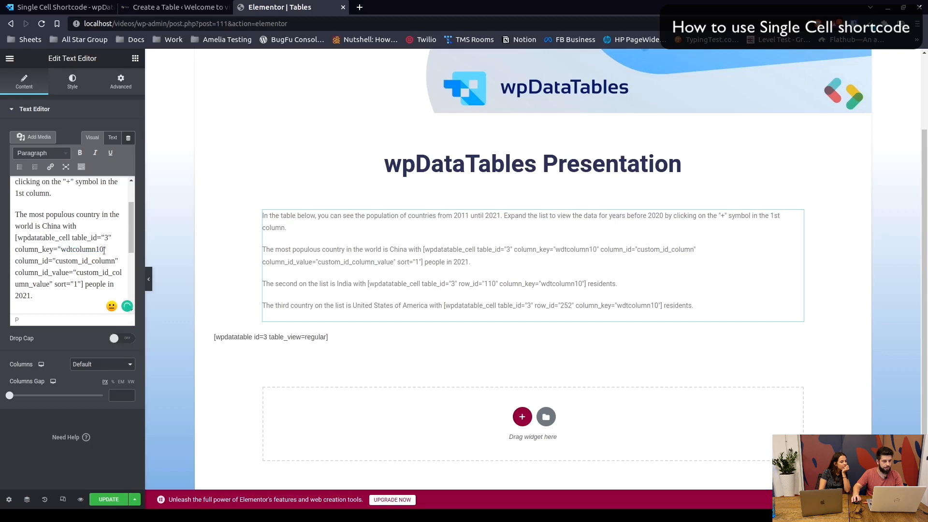
# Replace the column_id placeholder in the China shortcode with wdt_ID, copied from the ID column's settings.
pyautogui.doubleClick(70, 260)
pyautogui.click(174, 6)
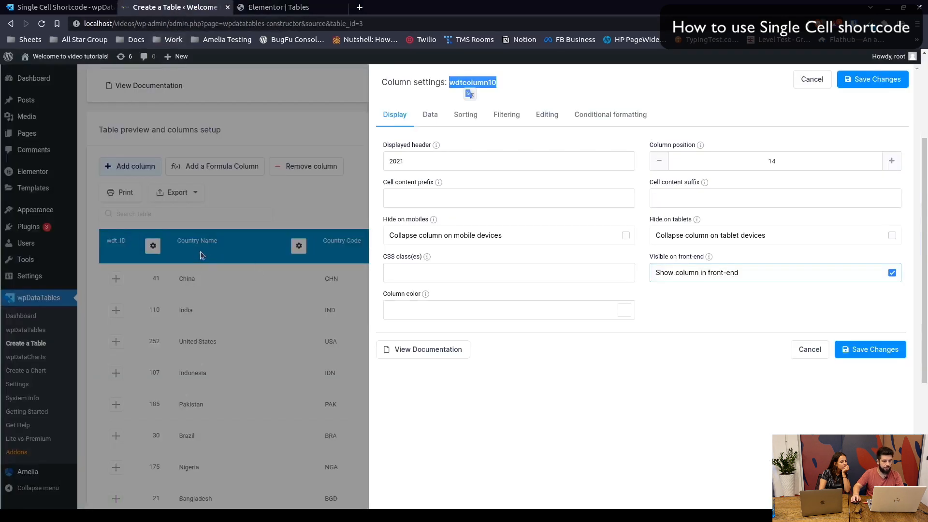
pyautogui.click(111, 245)
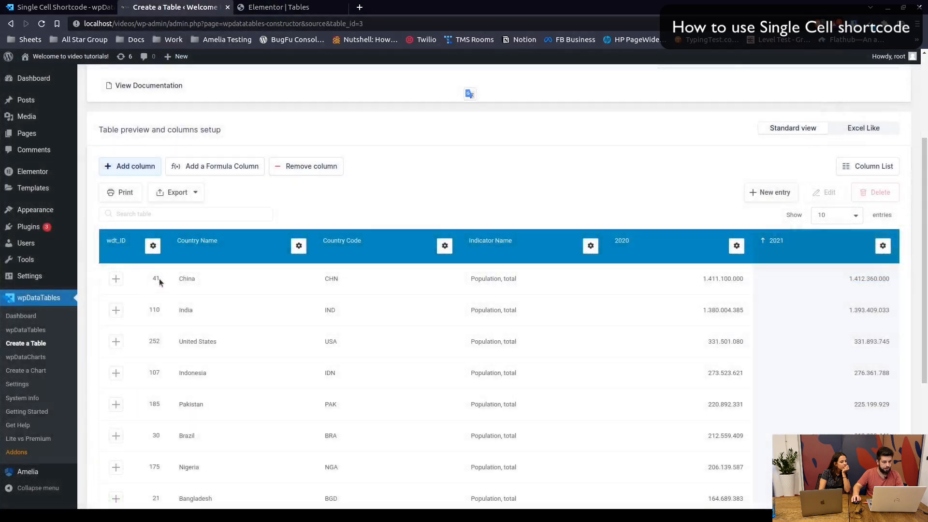
pyautogui.click(153, 247)
pyautogui.doubleClick(463, 82)
pyautogui.hotkey('ctrl', 'c')
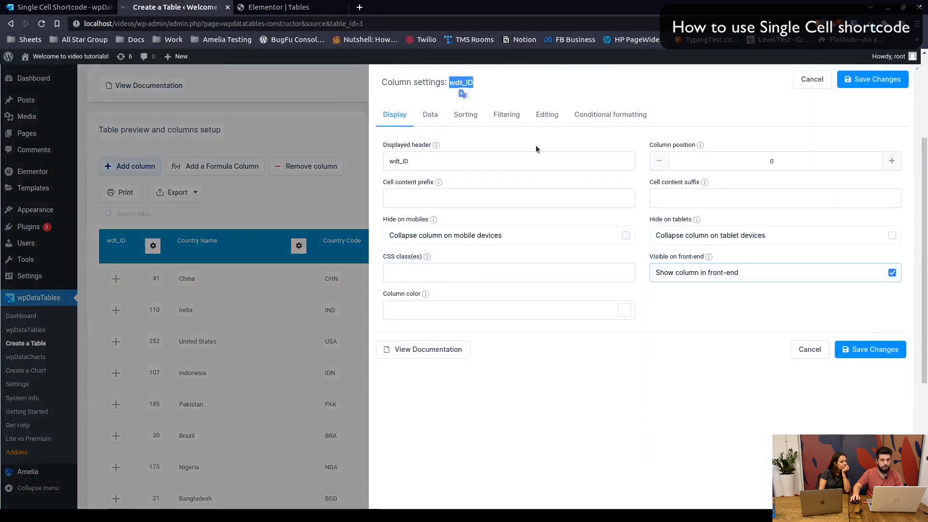
pyautogui.click(296, 12)
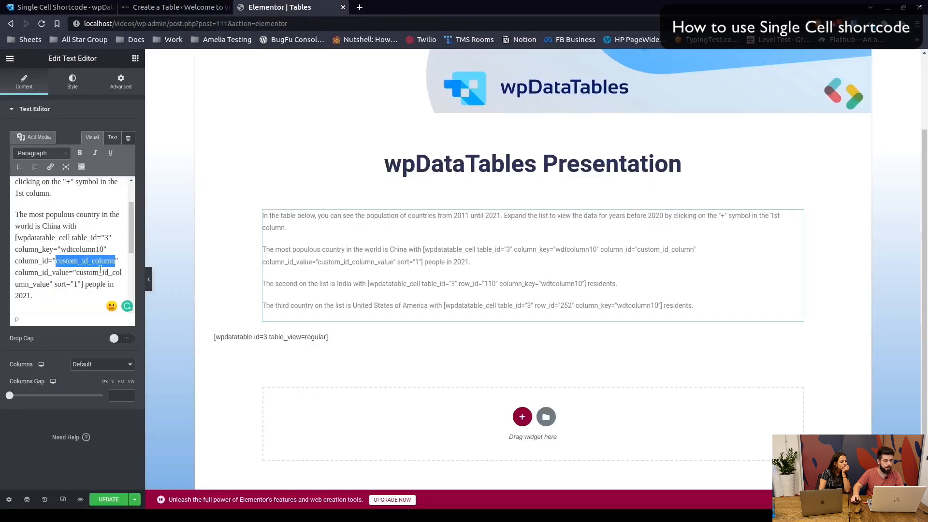
pyautogui.hotkey('ctrl', 'v')
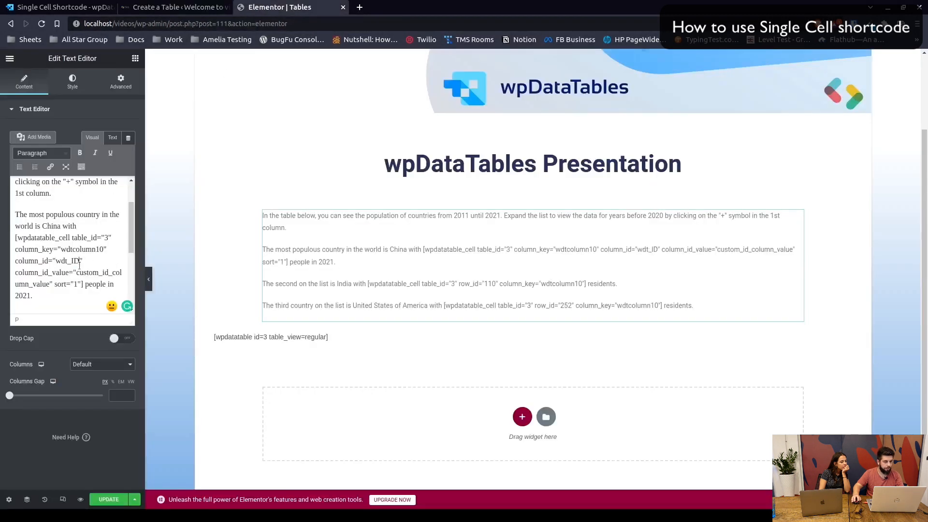
# Look up China's row ID in the table, set column_id_value to "41" and remove the sort="1" parameter from the shortcode.
pyautogui.click(199, 11)
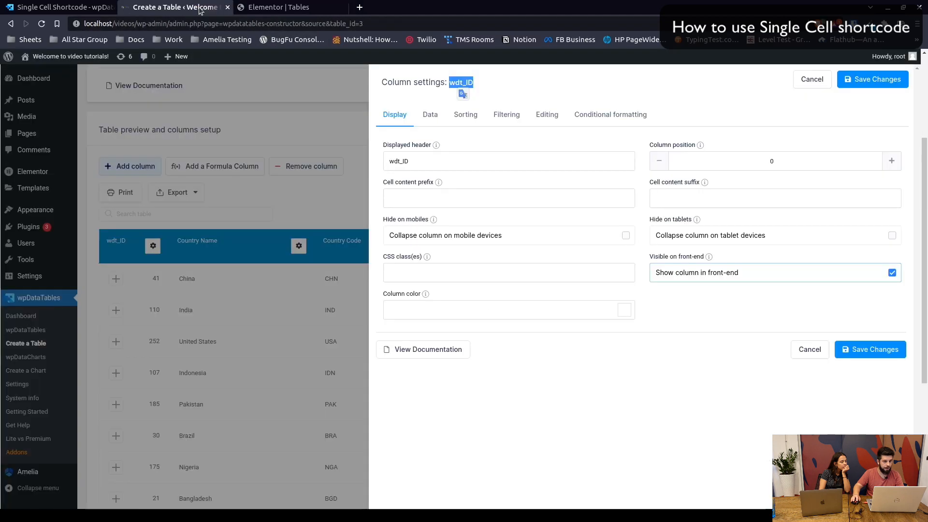
pyautogui.click(220, 257)
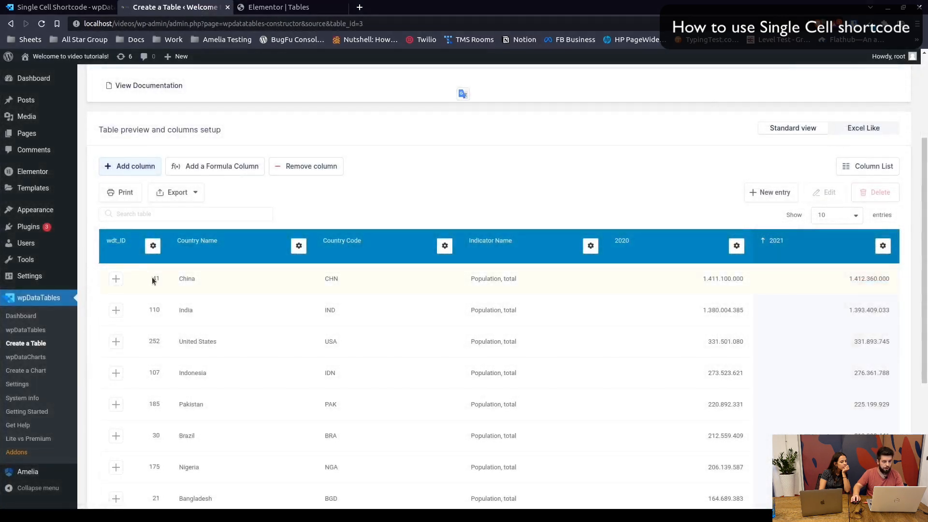
pyautogui.click(279, 6)
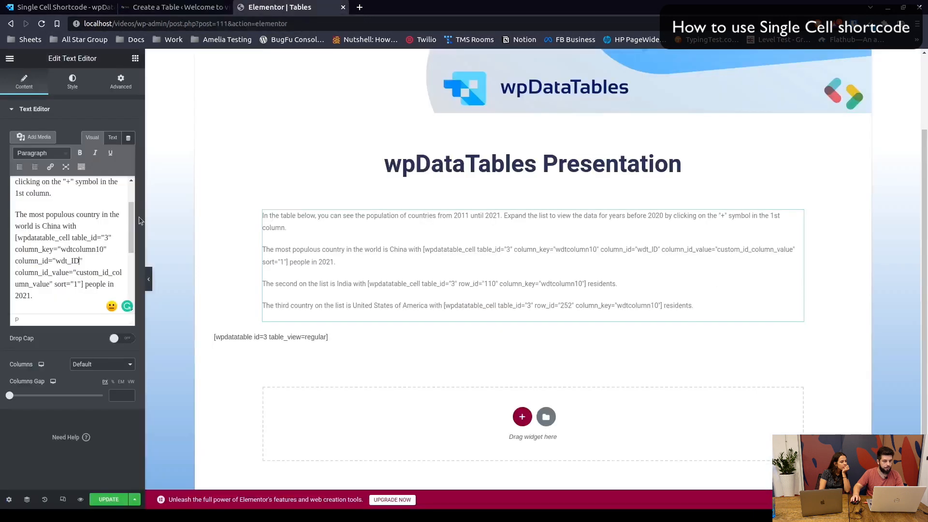
pyautogui.doubleClick(89, 274)
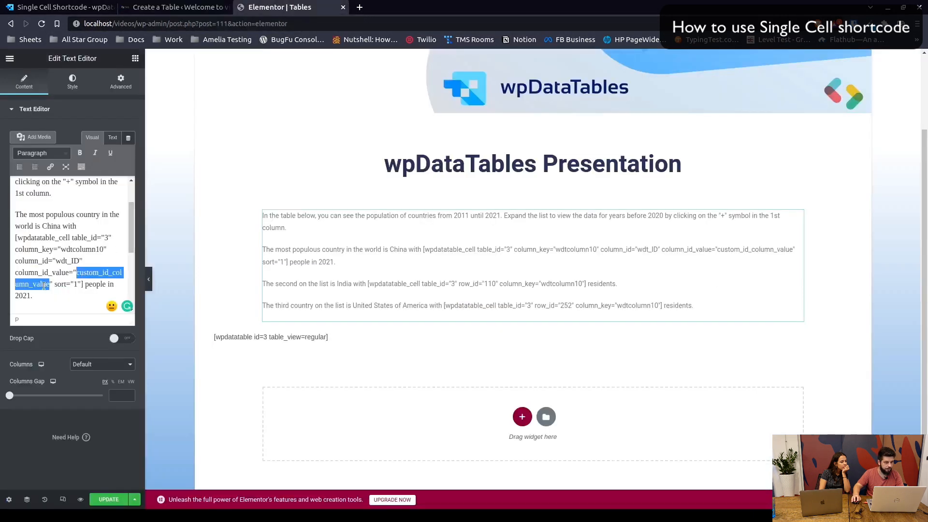
pyautogui.write('41')
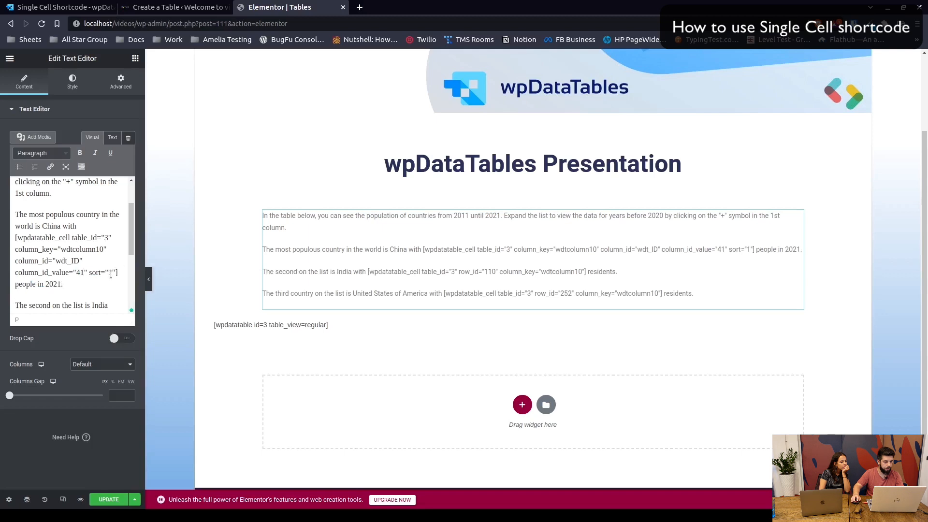
pyautogui.moveTo(114, 274); pyautogui.dragTo(87, 274)
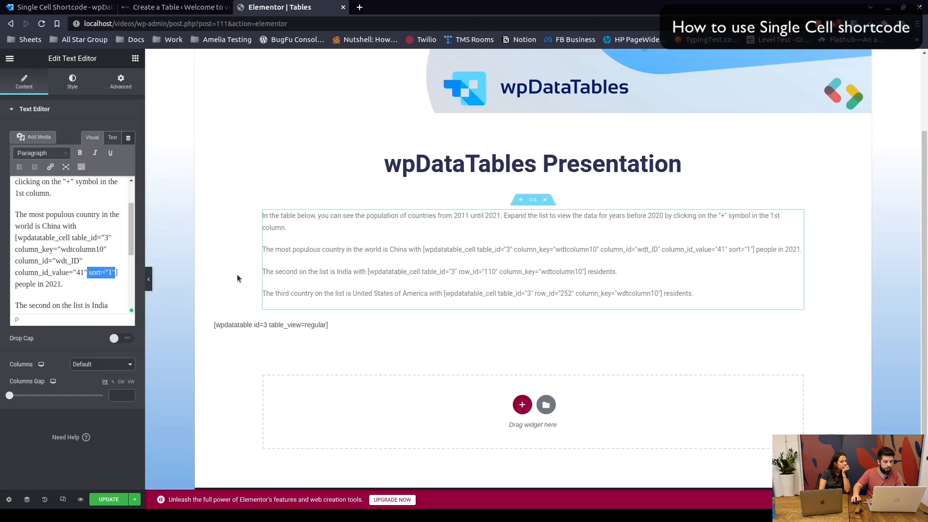
pyautogui.press('BackSpace')
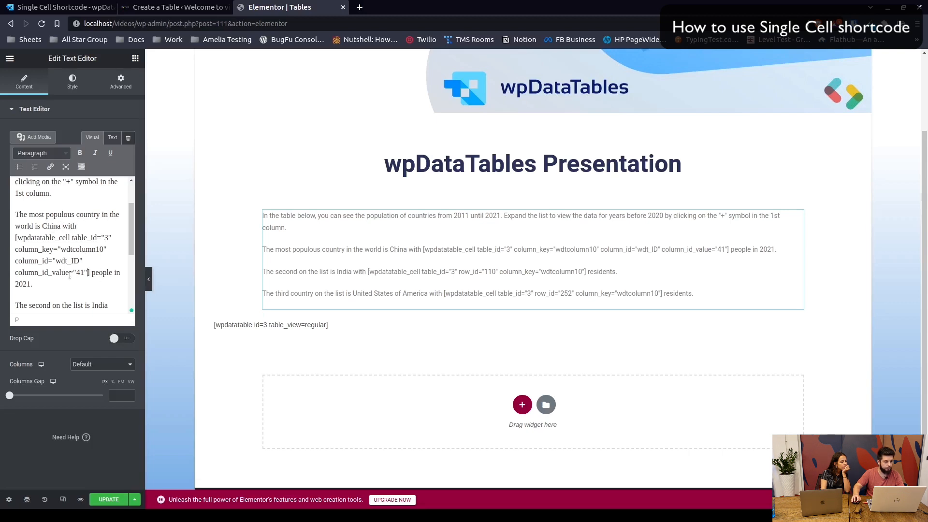
# Update the page and open its preview to check China's 2021 population figure in the text.
pyautogui.scroll(-2, 43, 282)
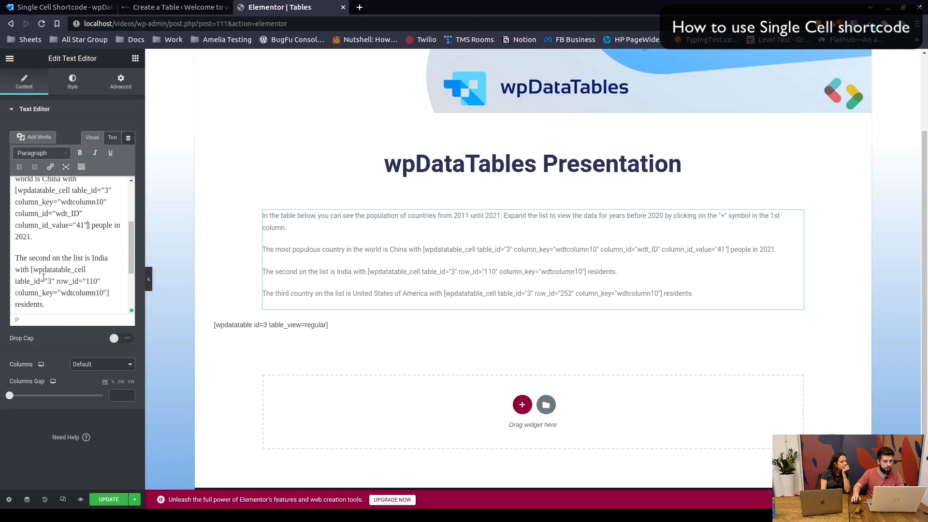
pyautogui.scroll(2, 43, 283)
pyautogui.click(107, 499)
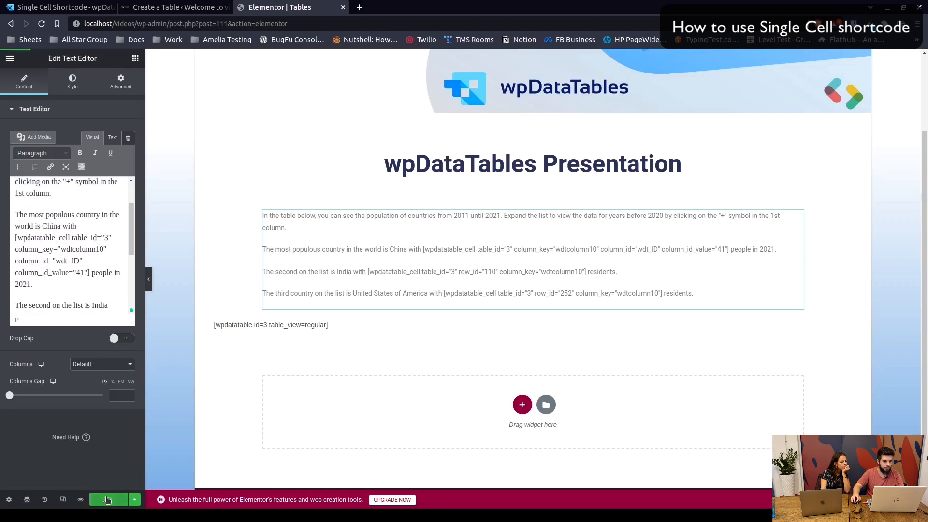
pyautogui.click(80, 500)
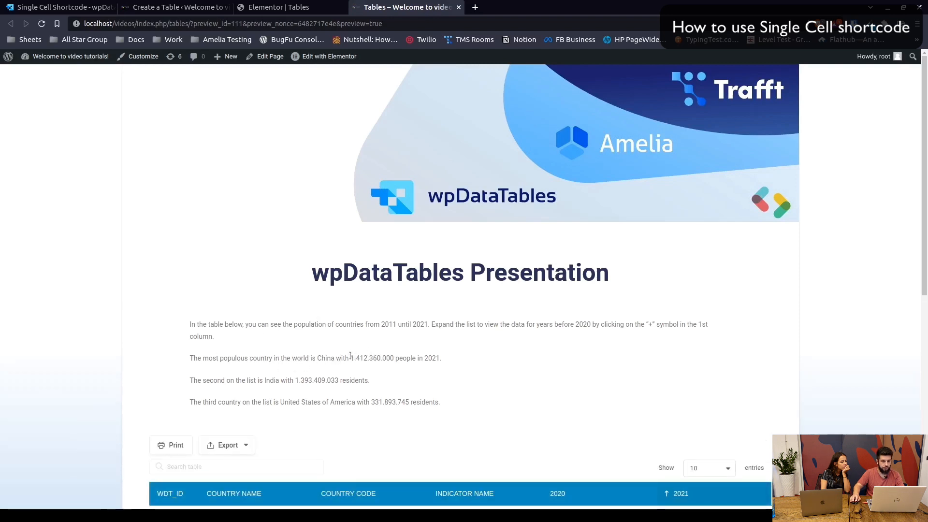
pyautogui.moveTo(349, 358); pyautogui.dragTo(398, 357)
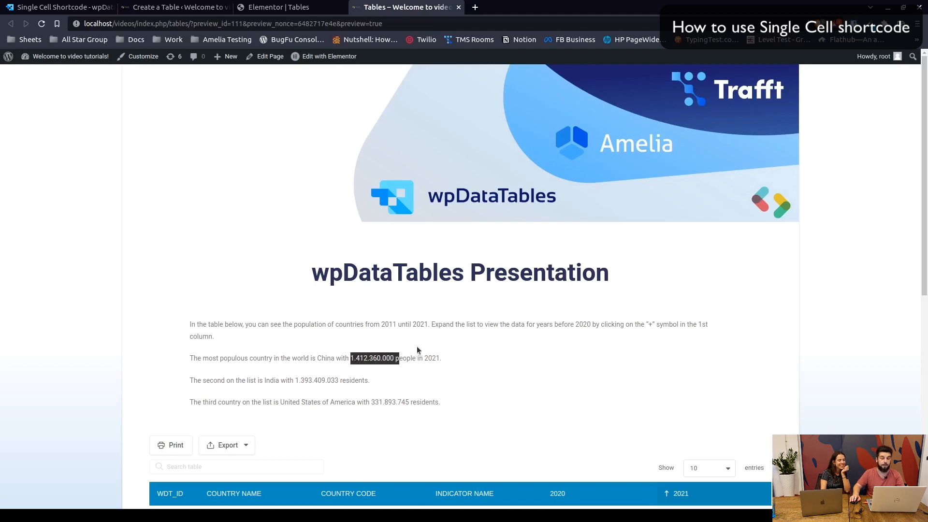
pyautogui.click(406, 360)
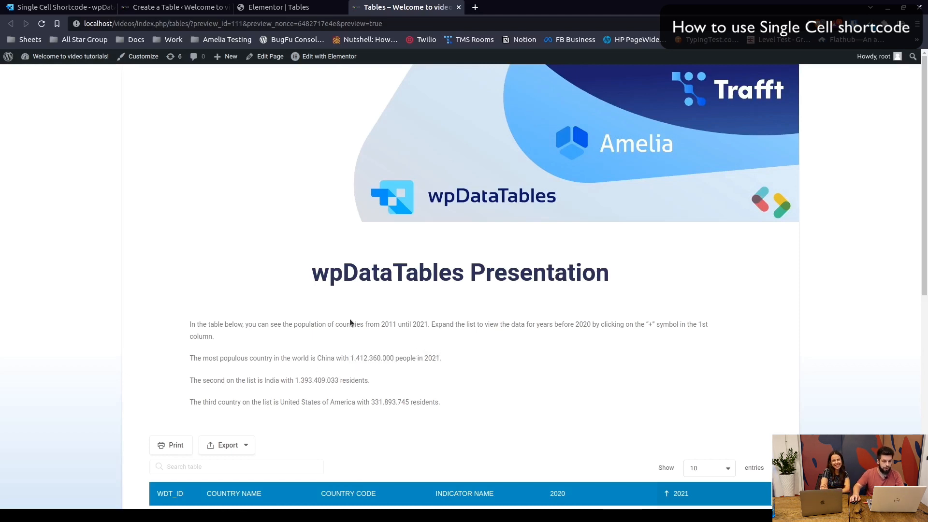
# Compare the row_id shortcodes in the India and United States sentences with the column_id shortcode in the China sentence.
pyautogui.click(285, 7)
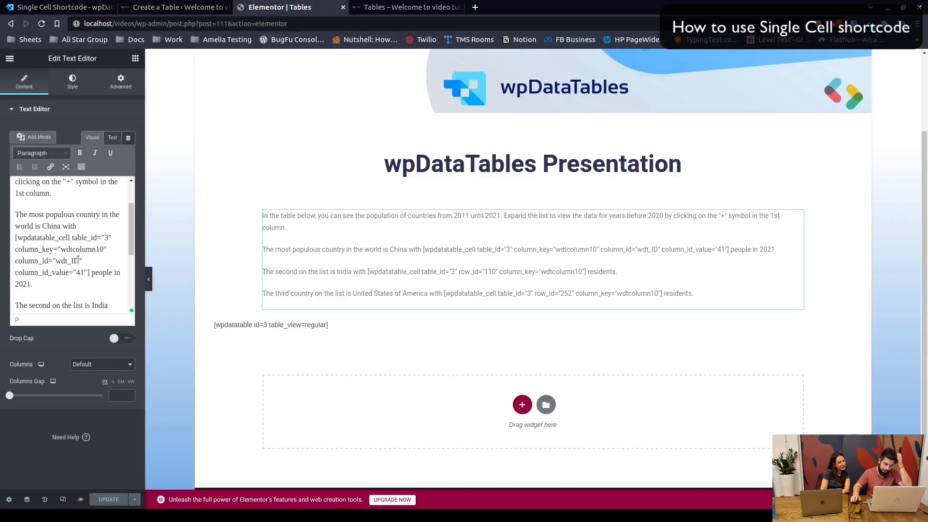
pyautogui.scroll(-3, 80, 258)
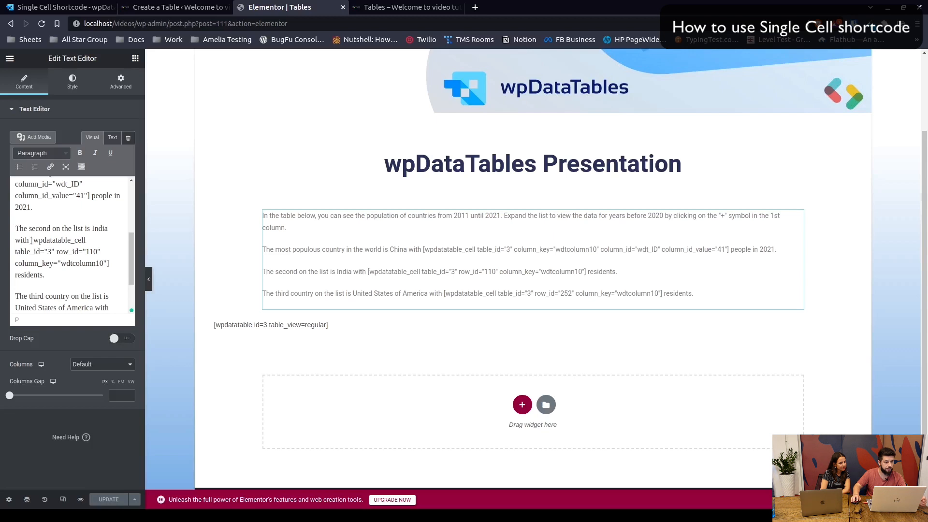
pyautogui.moveTo(31, 240); pyautogui.dragTo(110, 264)
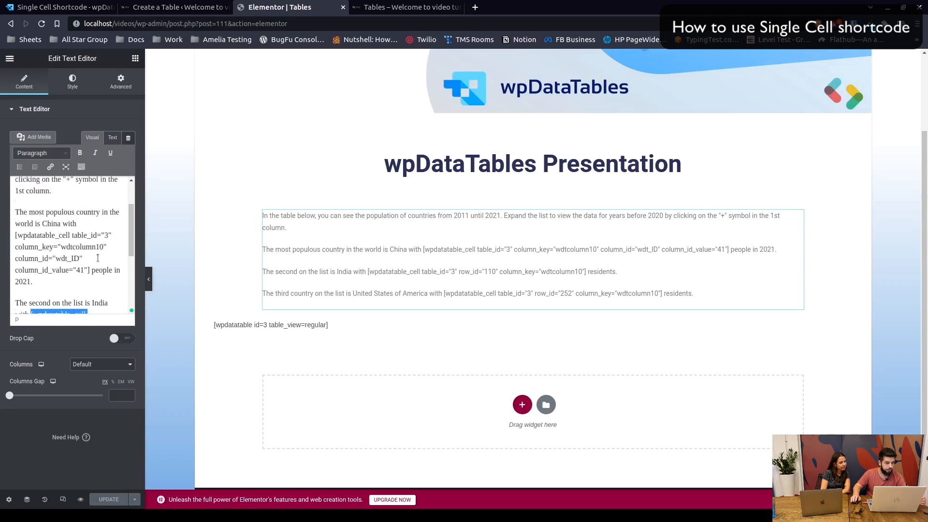
pyautogui.scroll(1, 84, 209)
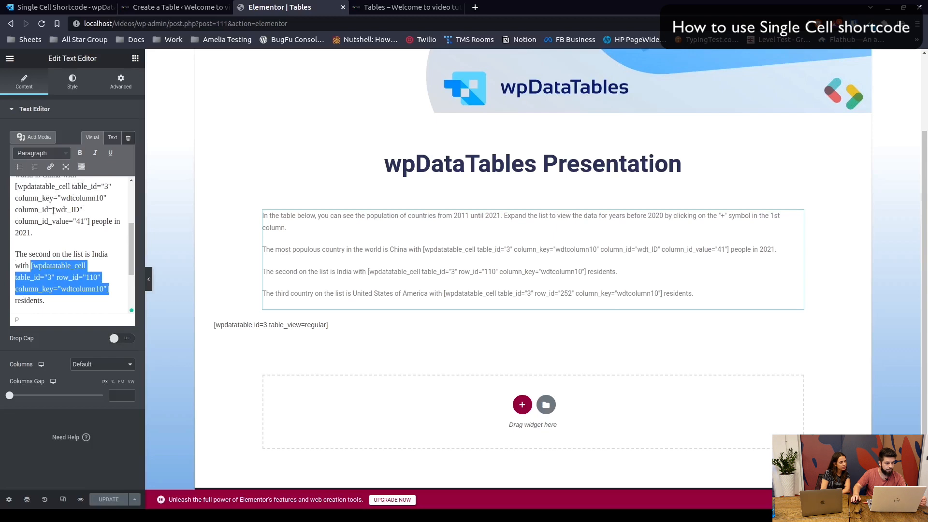
pyautogui.click(65, 278)
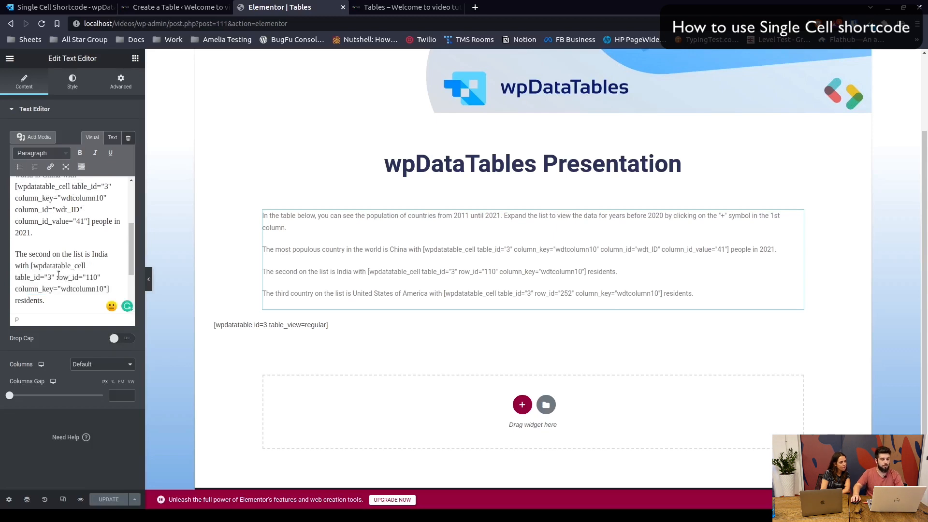
pyautogui.scroll(-2, 59, 268)
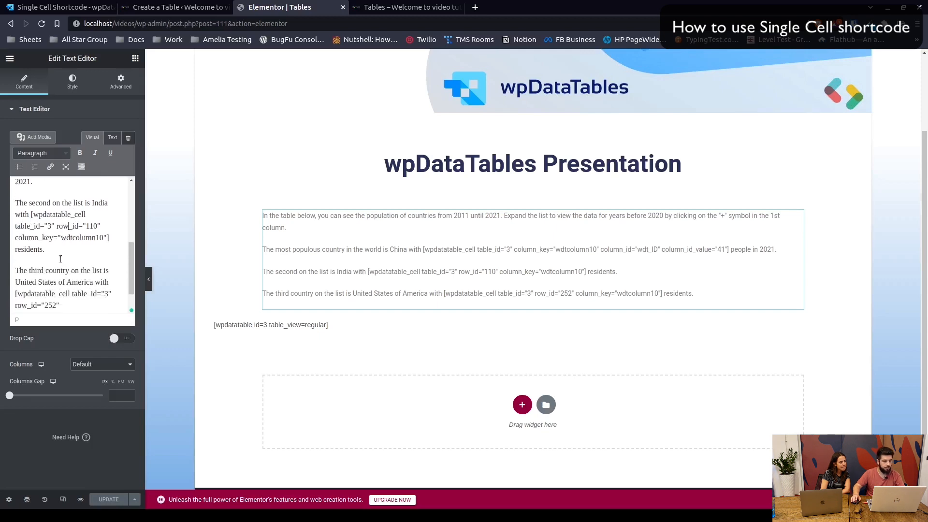
pyautogui.scroll(2, 68, 251)
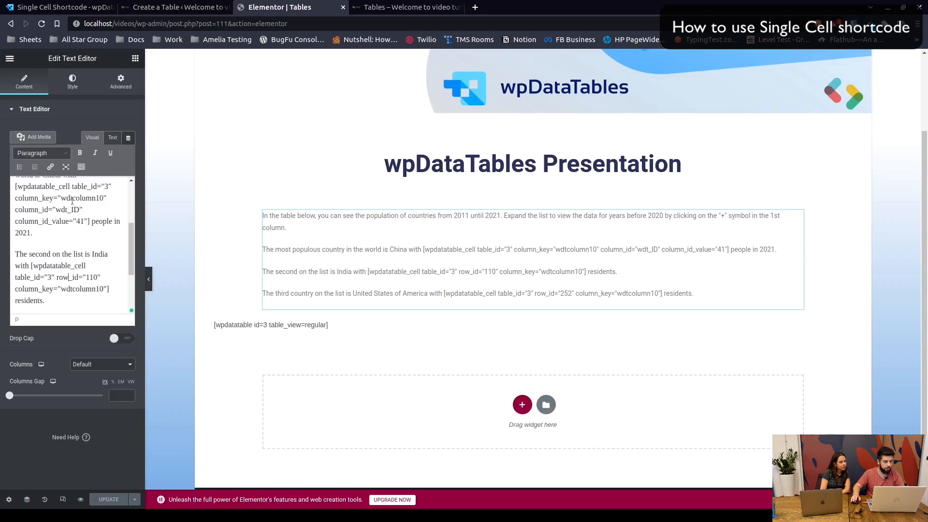
pyautogui.scroll(-3, 57, 239)
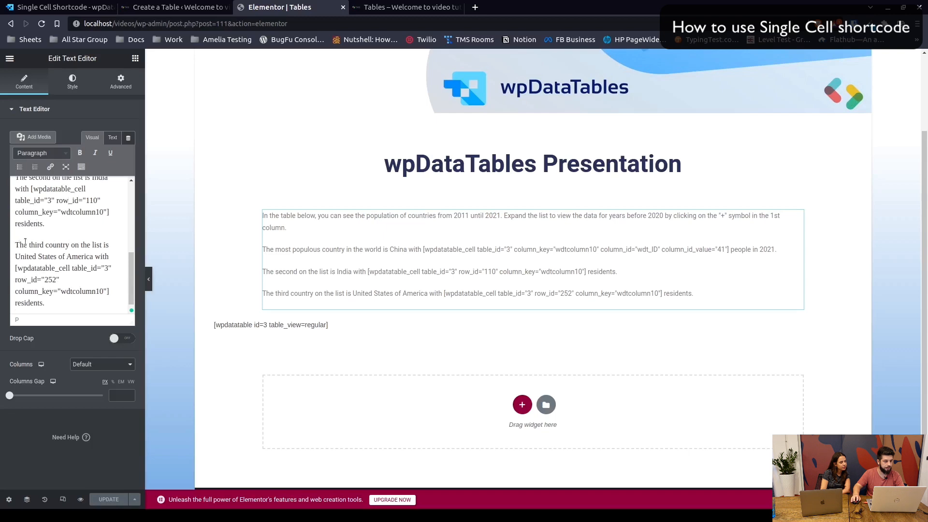
pyautogui.scroll(-1, 39, 256)
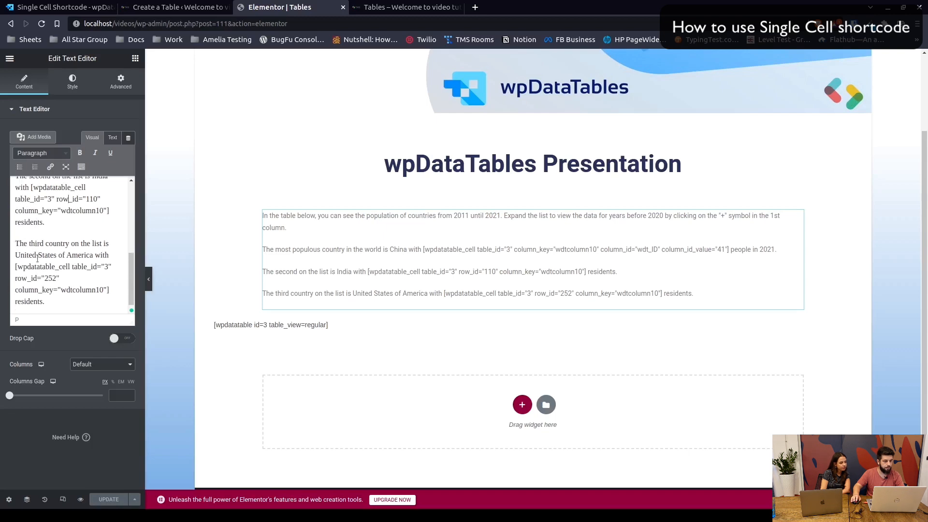
pyautogui.scroll(4, 22, 234)
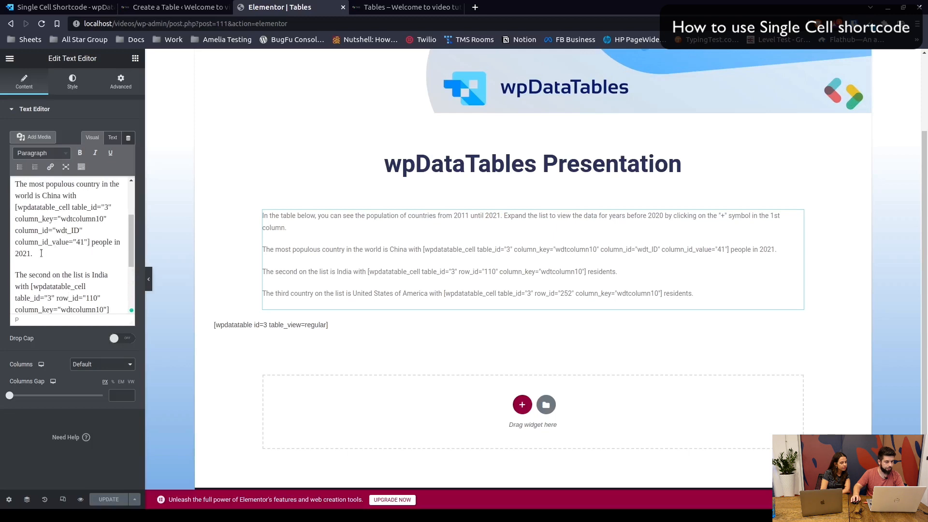
# Replace the United States sentence with "We're now going to show that Aruba has" followed by the China sentence's copied shortcode and ending.
pyautogui.moveTo(41, 253); pyautogui.dragTo(63, 199)
pyautogui.hotkey('ctrl', 'c')
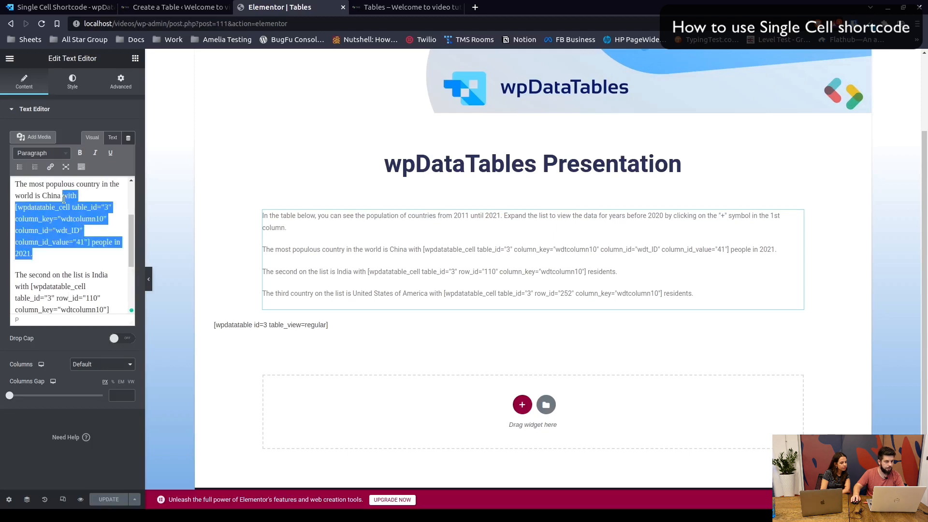
pyautogui.scroll(-4, 61, 242)
pyautogui.moveTo(53, 298); pyautogui.dragTo(15, 240)
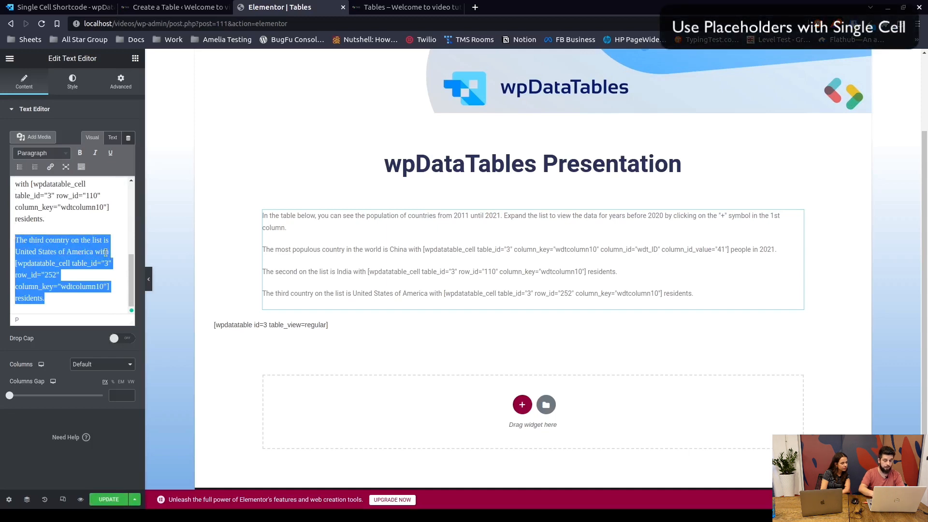
pyautogui.write("We're now")
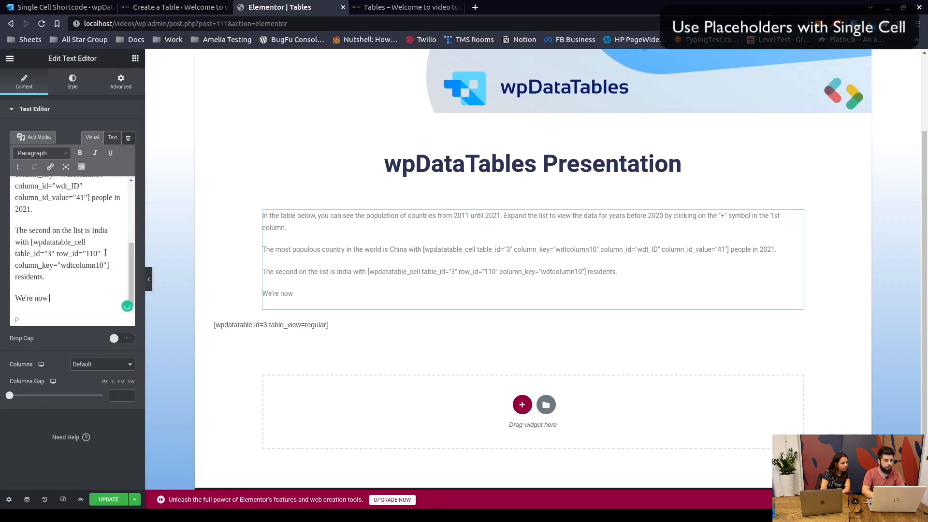
pyautogui.write(' going to show ')
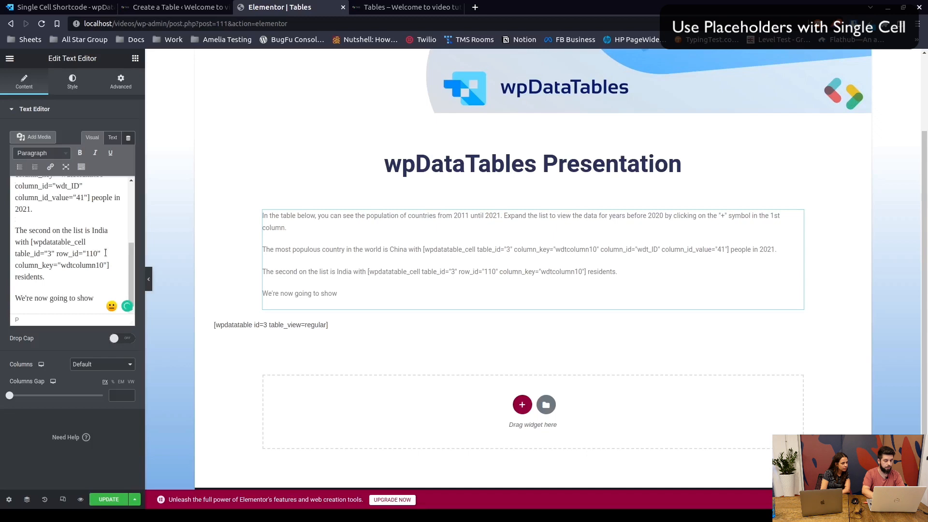
pyautogui.write('that Aruba')
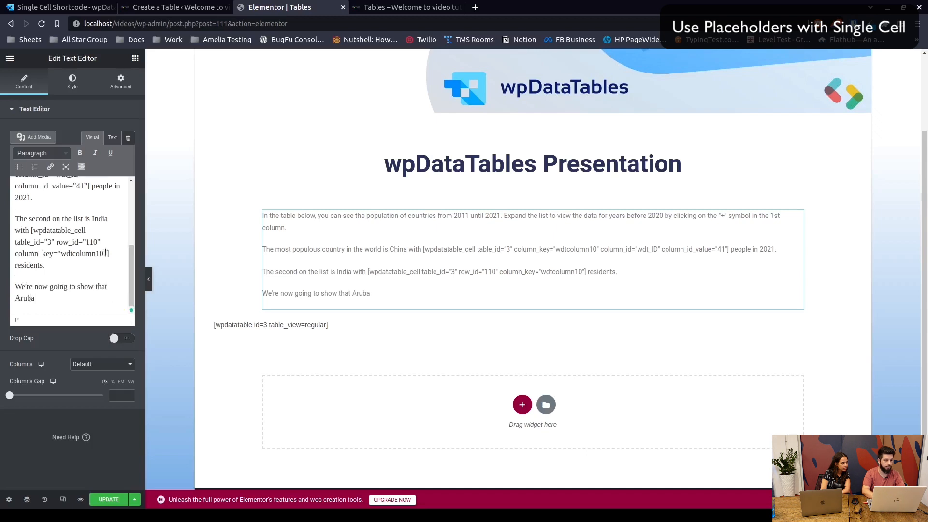
pyautogui.write(' has')
pyautogui.hotkey('ctrl', 'v')
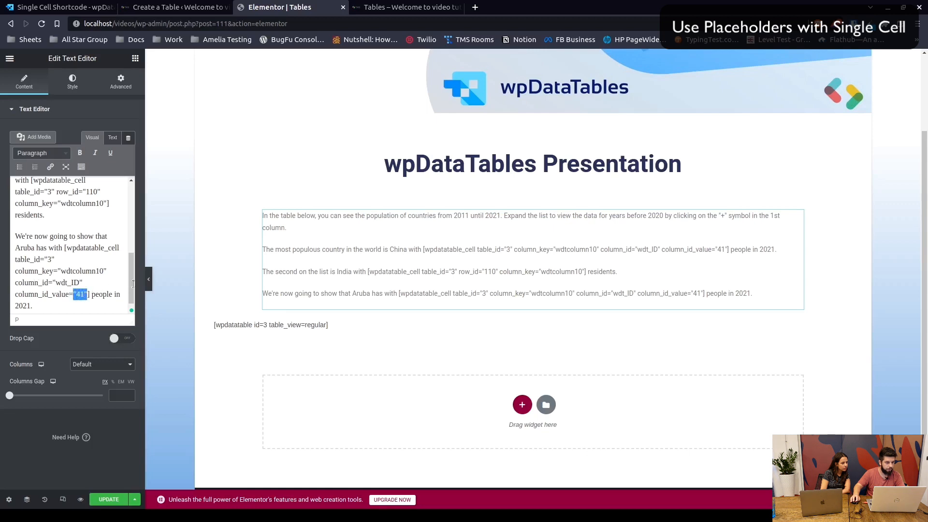
# Set column_id_value in the Aruba shortcode to %CURRENT_USER_ID%, update the page and check the preview.
pyautogui.write('%CU')
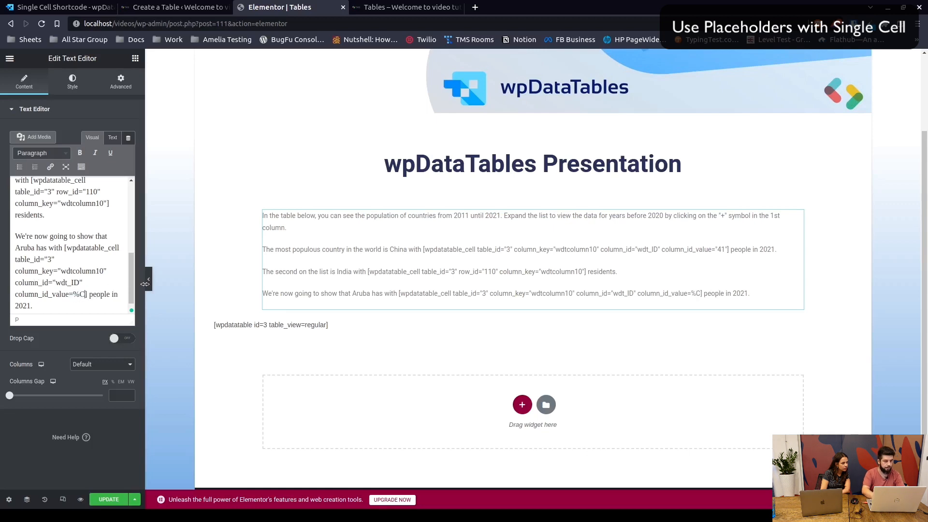
pyautogui.write('RRENT_USER_ID')
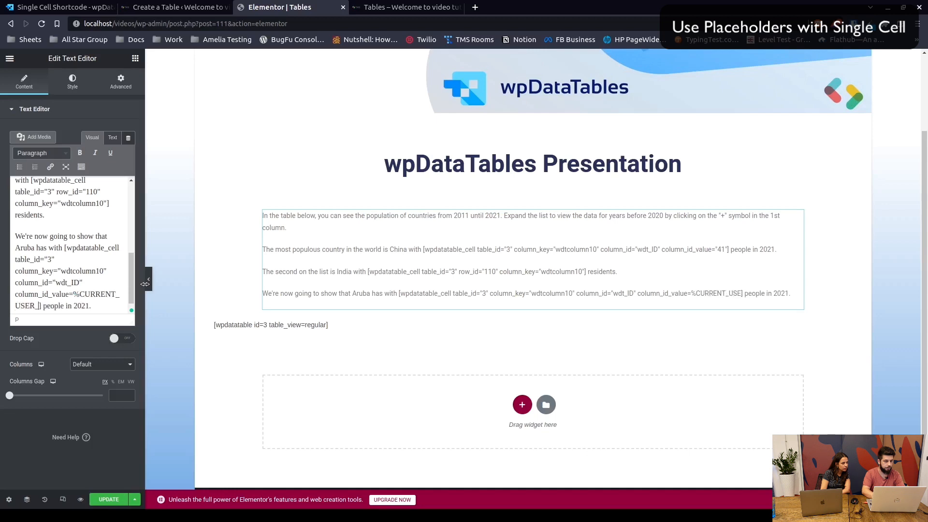
pyautogui.write('%')
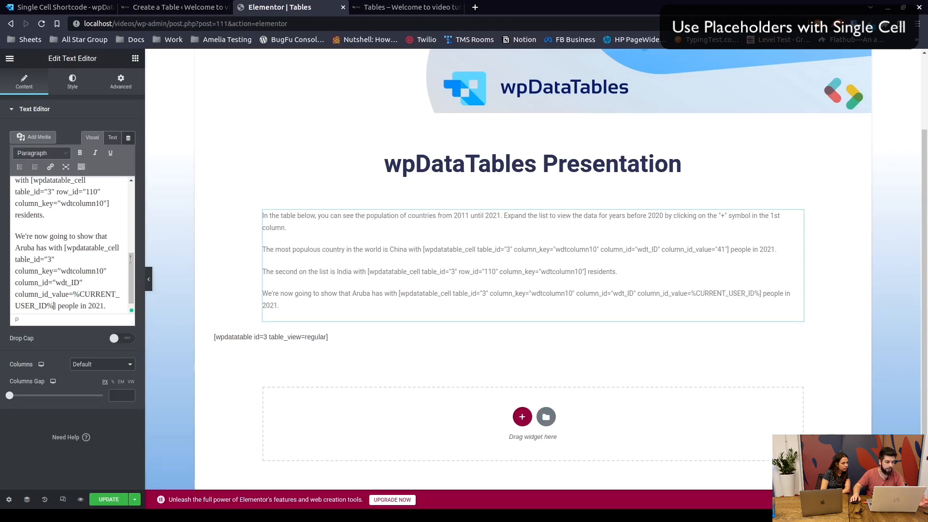
pyautogui.click(109, 499)
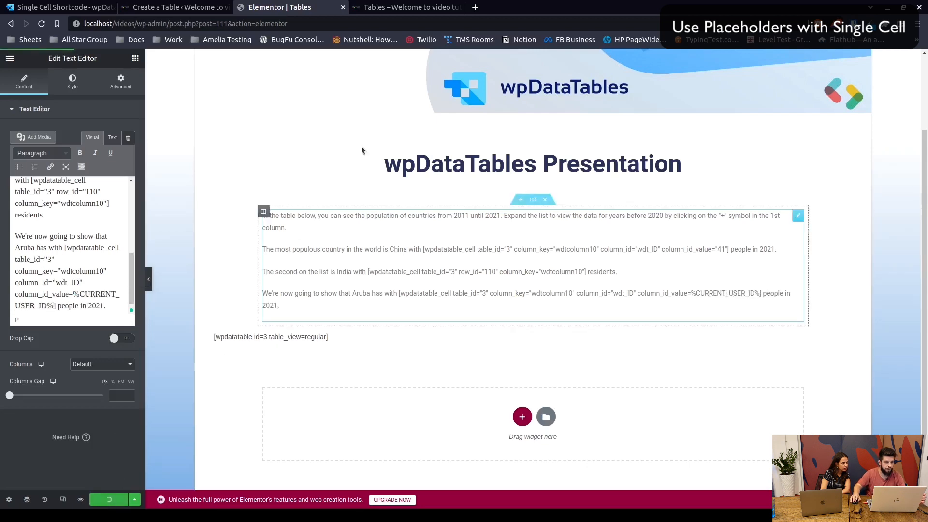
pyautogui.click(410, 12)
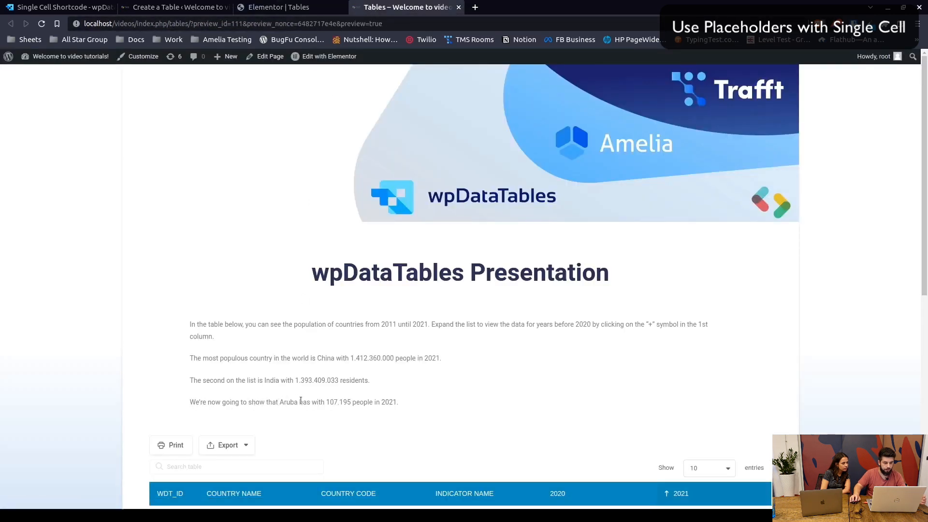
# Delete the surplus word "with" from the Aruba sentence, update the page and view the preview again.
pyautogui.click(279, 7)
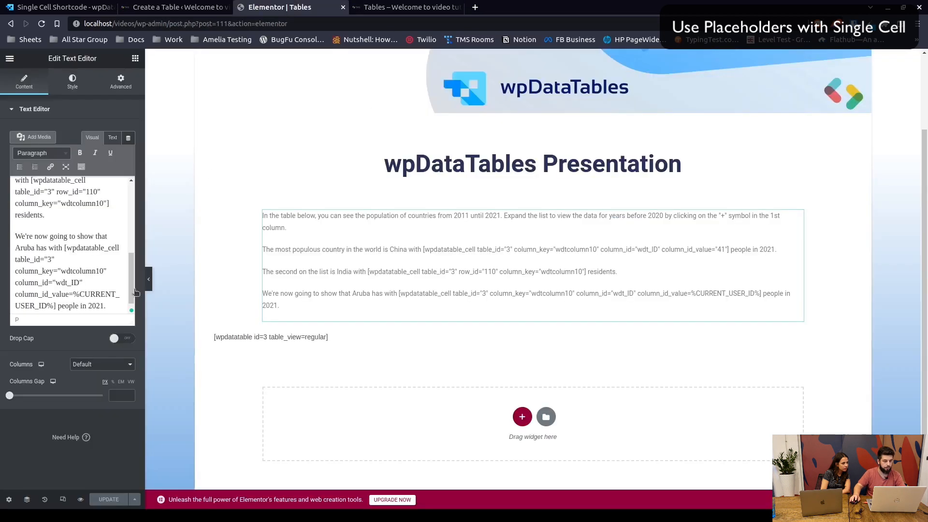
pyautogui.doubleClick(56, 247)
pyautogui.press('BackSpace')
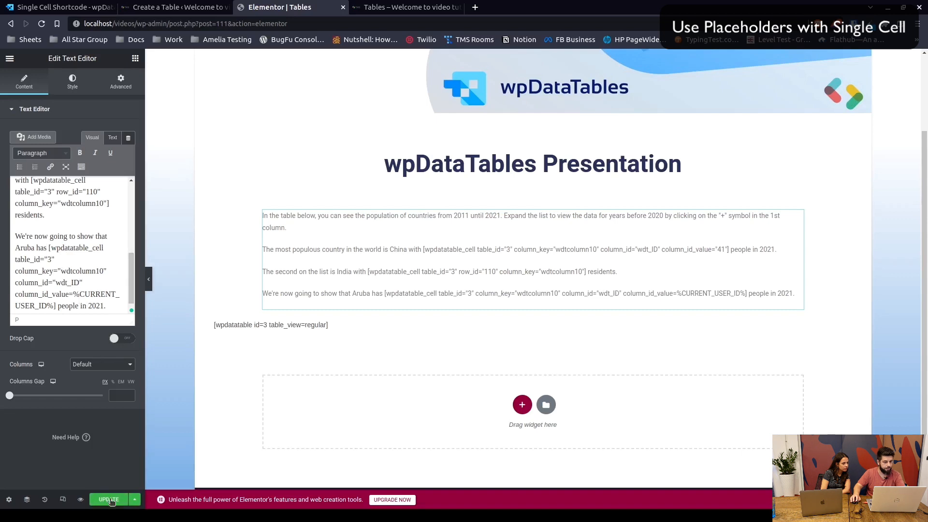
pyautogui.click(110, 499)
pyautogui.click(387, 8)
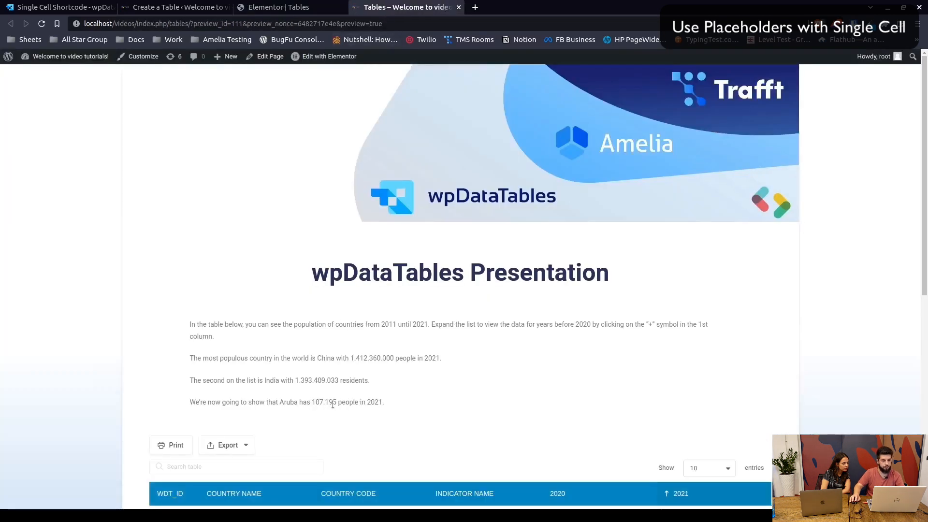
# Sort the population table by wdt_ID to find Aruba's row ID and compare it with the table's %CURRENT_USER_ID% placeholder value.
pyautogui.click(184, 8)
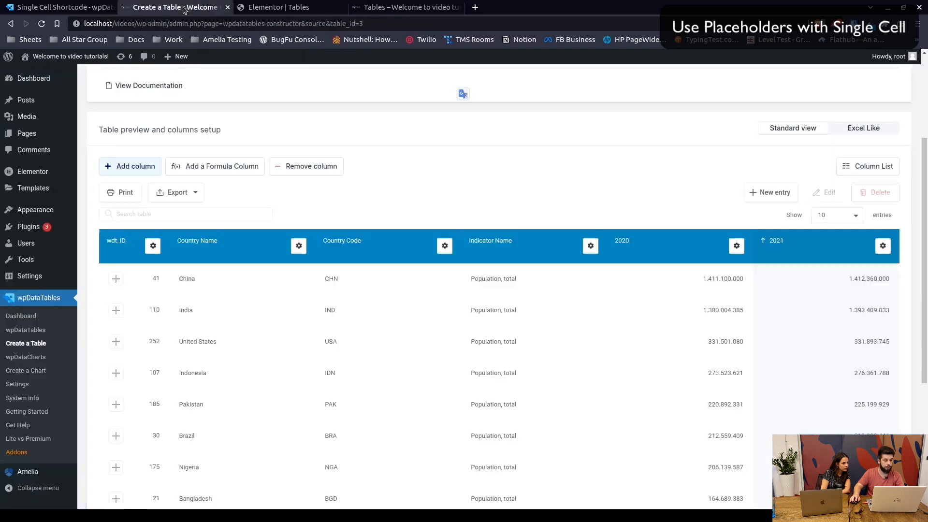
pyautogui.click(121, 242)
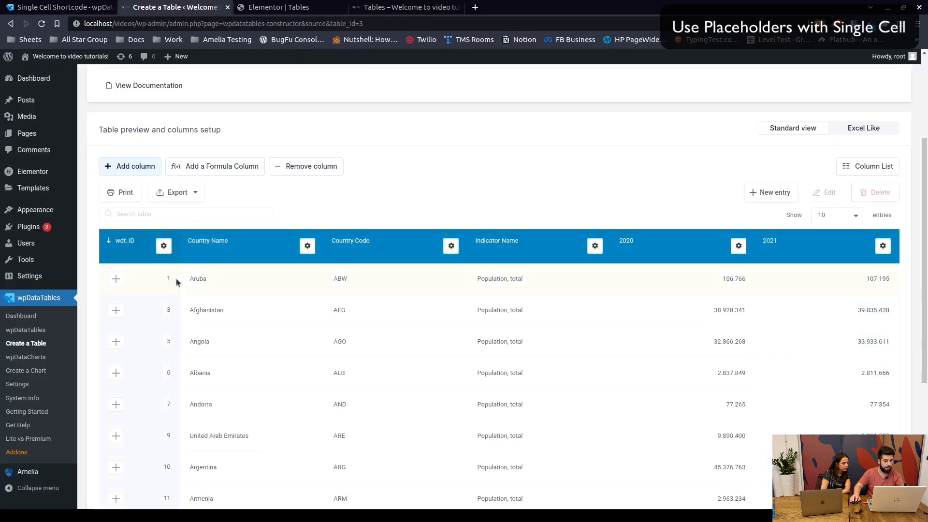
pyautogui.scroll(3, 338, 156)
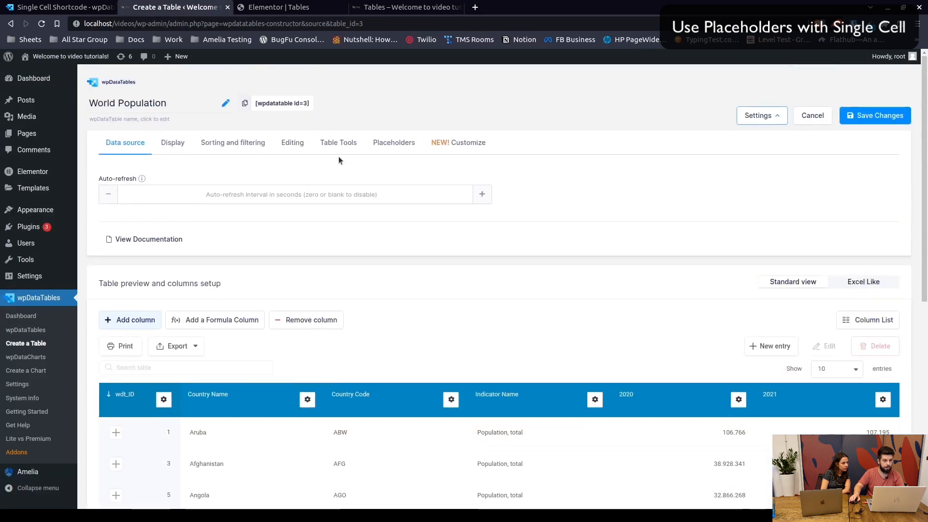
pyautogui.click(382, 145)
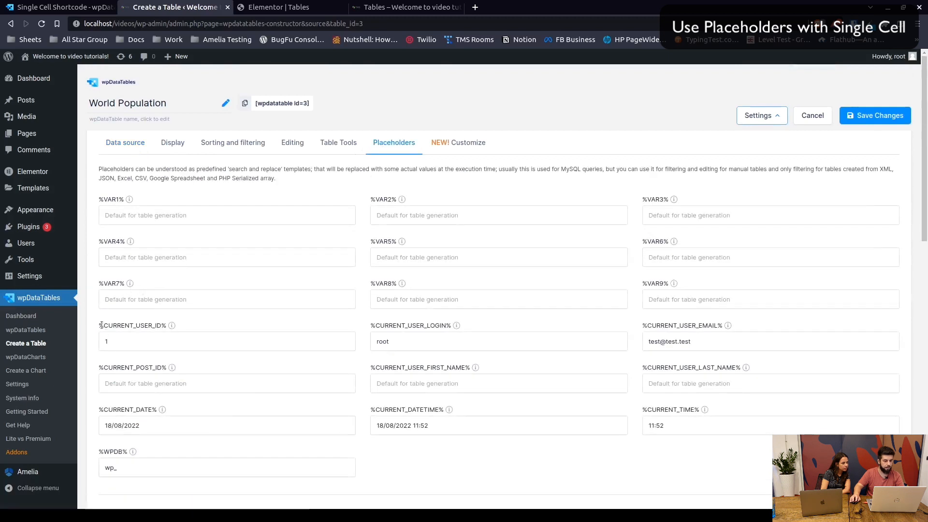
pyautogui.moveTo(100, 326); pyautogui.dragTo(167, 327)
pyautogui.doubleClick(106, 341)
pyautogui.scroll(-1, 237, 303)
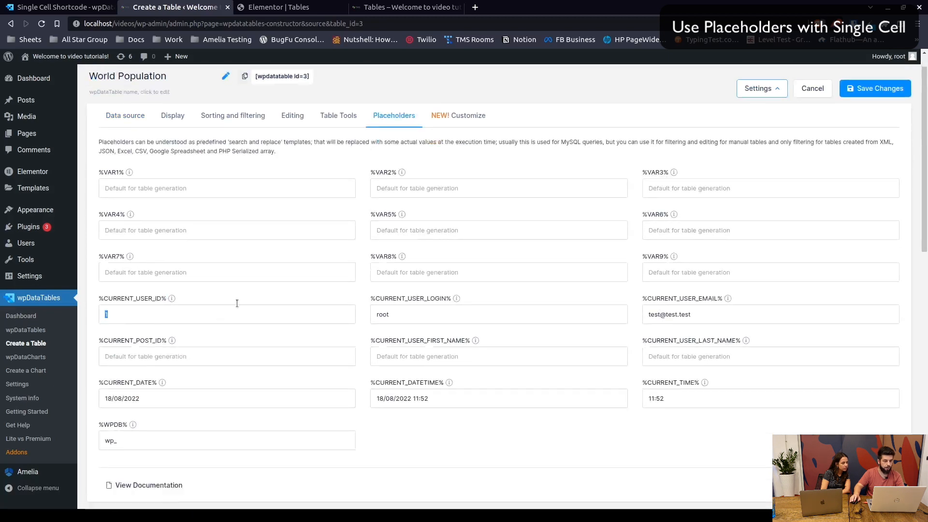
pyautogui.scroll(-2, 237, 303)
pyautogui.scroll(-2, 300, 182)
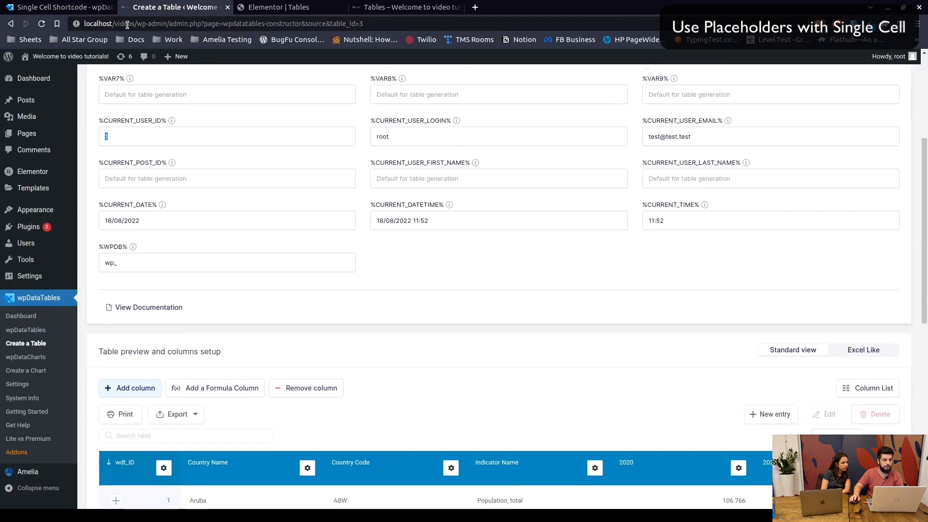
# Review the documentation's column_id_value note and check Aruba's figure in the preview against its shortcode and the population table.
pyautogui.click(61, 10)
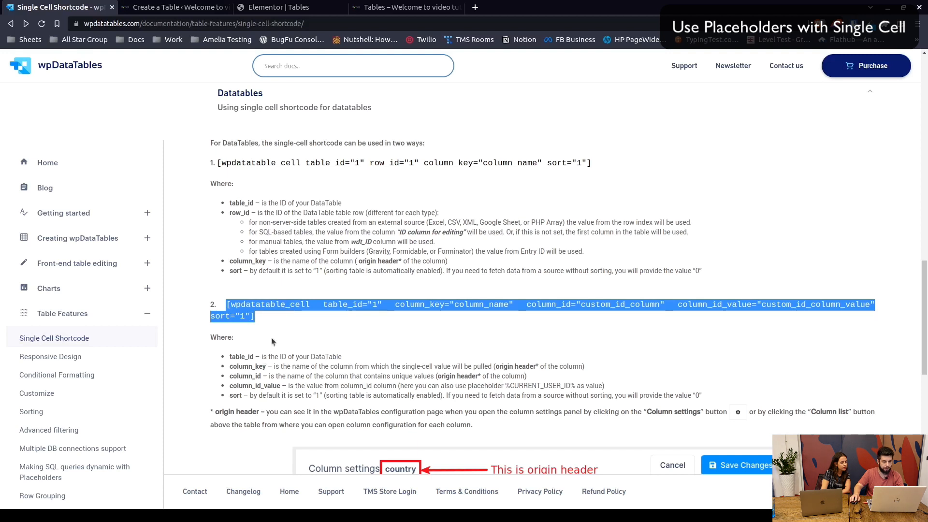
pyautogui.click(381, 11)
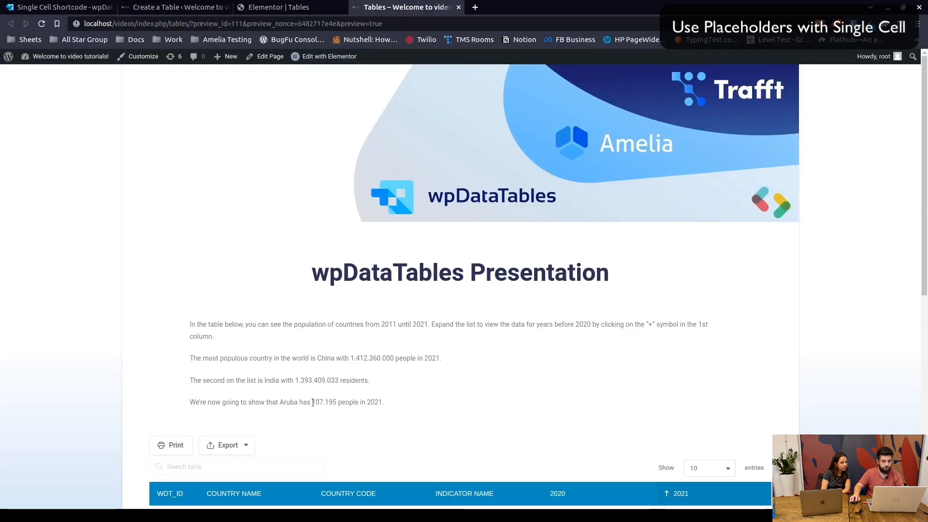
pyautogui.moveTo(312, 403); pyautogui.dragTo(337, 403)
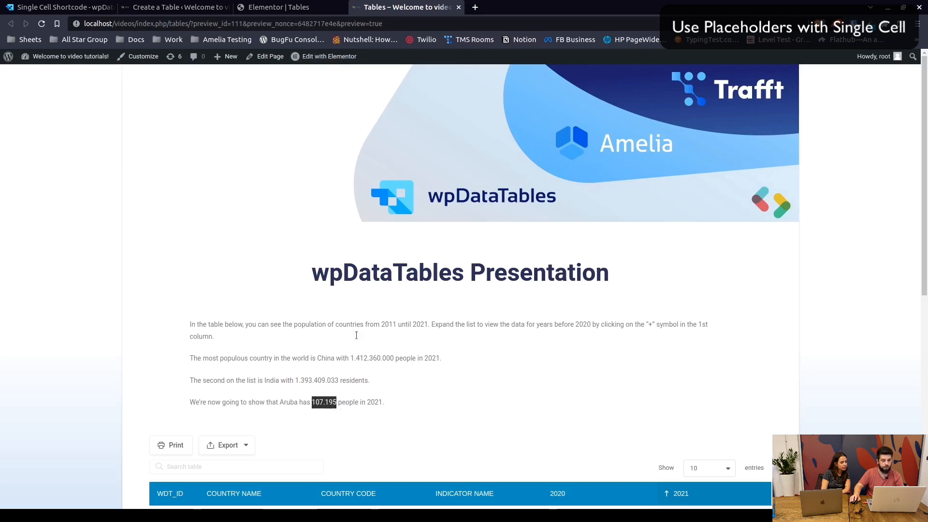
pyautogui.click(276, 7)
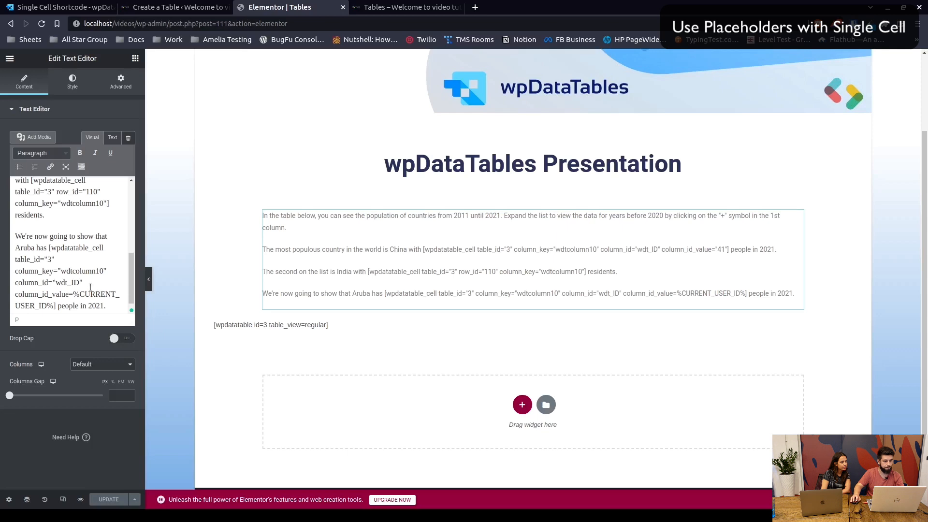
pyautogui.click(181, 7)
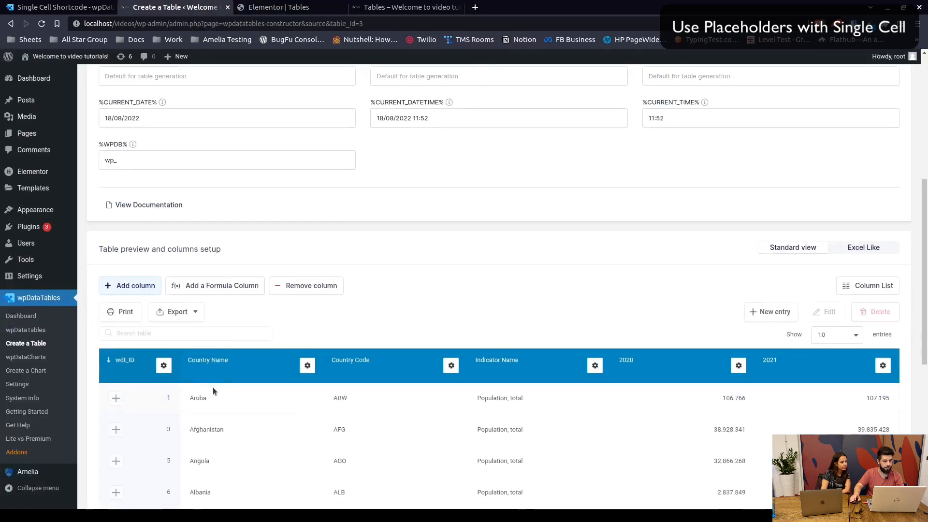